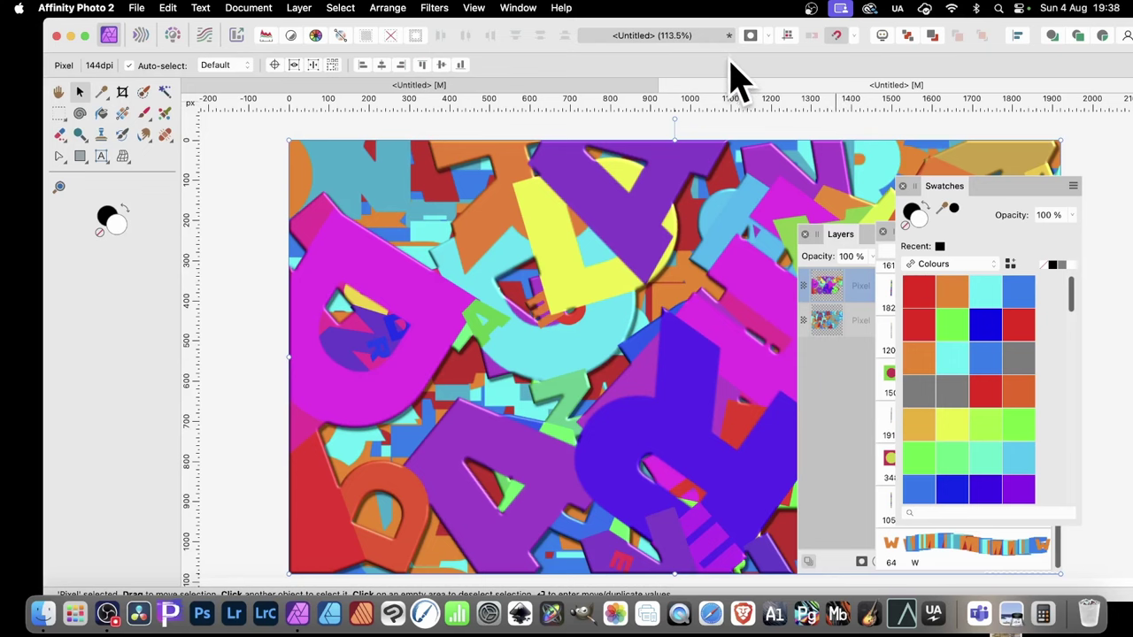
Delete the old collage layers and create a new 1920 × 1080 px document
key(Delete)
key(Delete)
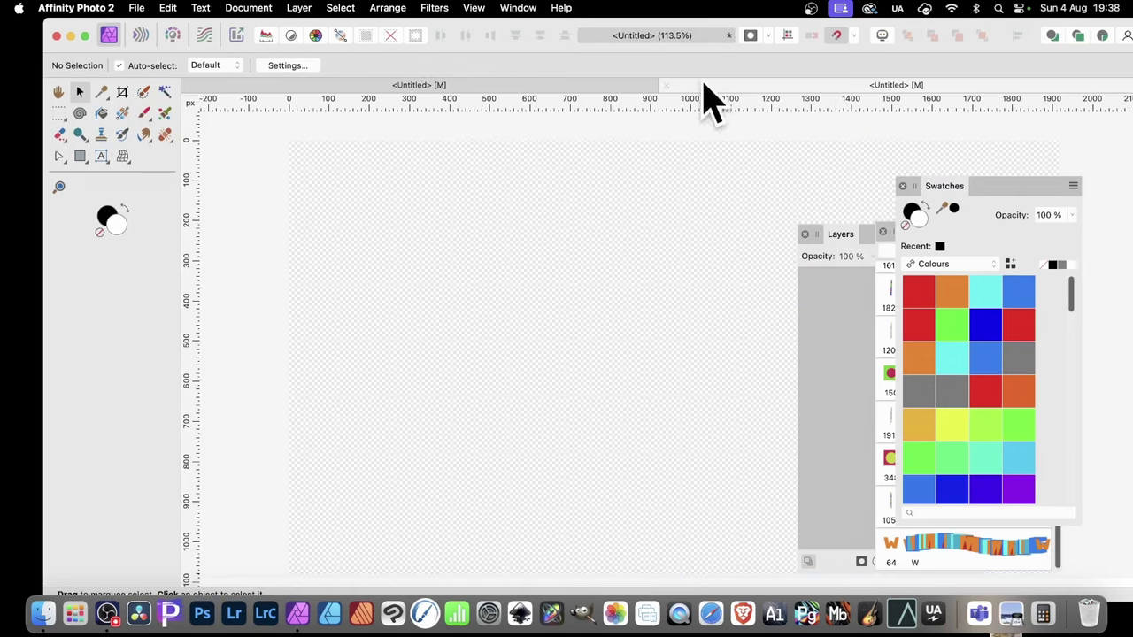
click(136, 8)
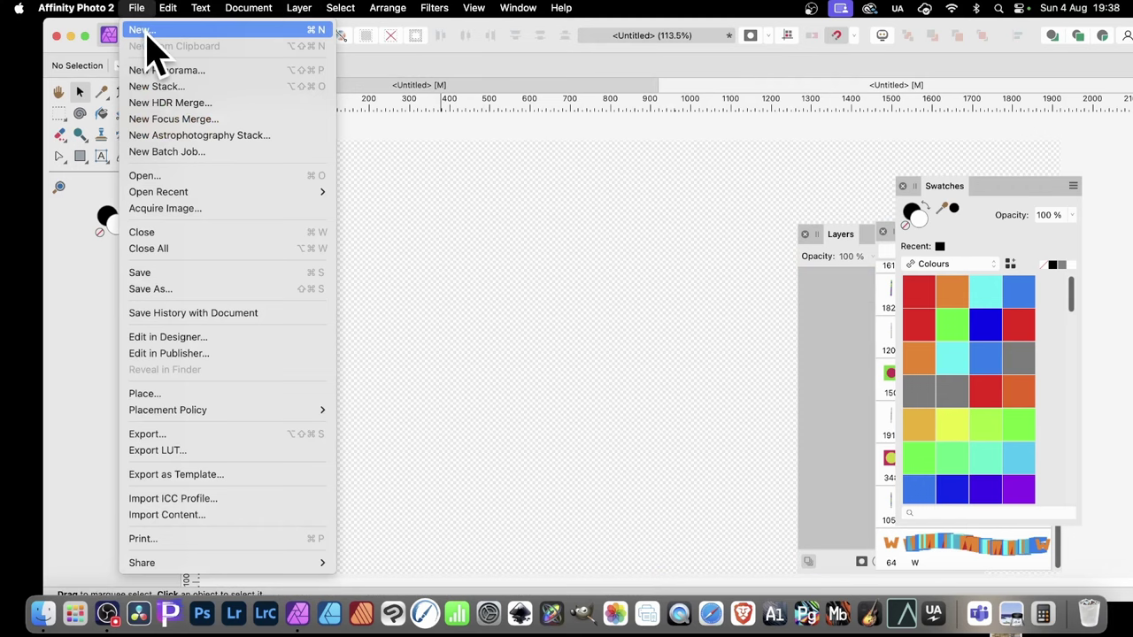
click(155, 53)
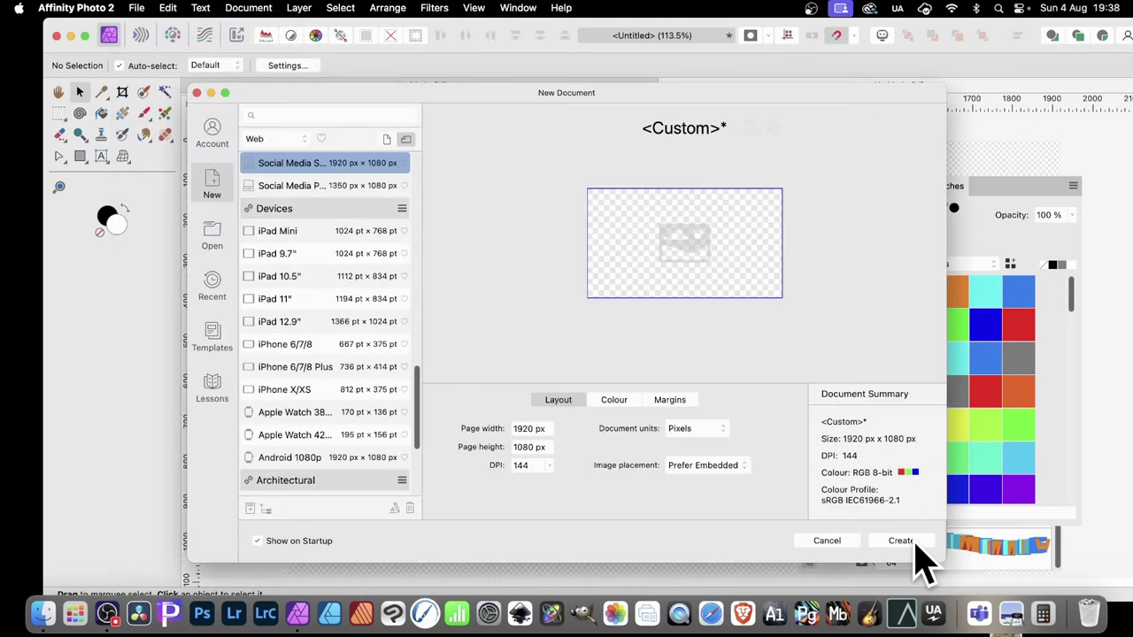
click(913, 542)
Type 123456 with the Artistic Text Tool, enlarge it to 92.7 pt, and set it in Alfarn
click(101, 156)
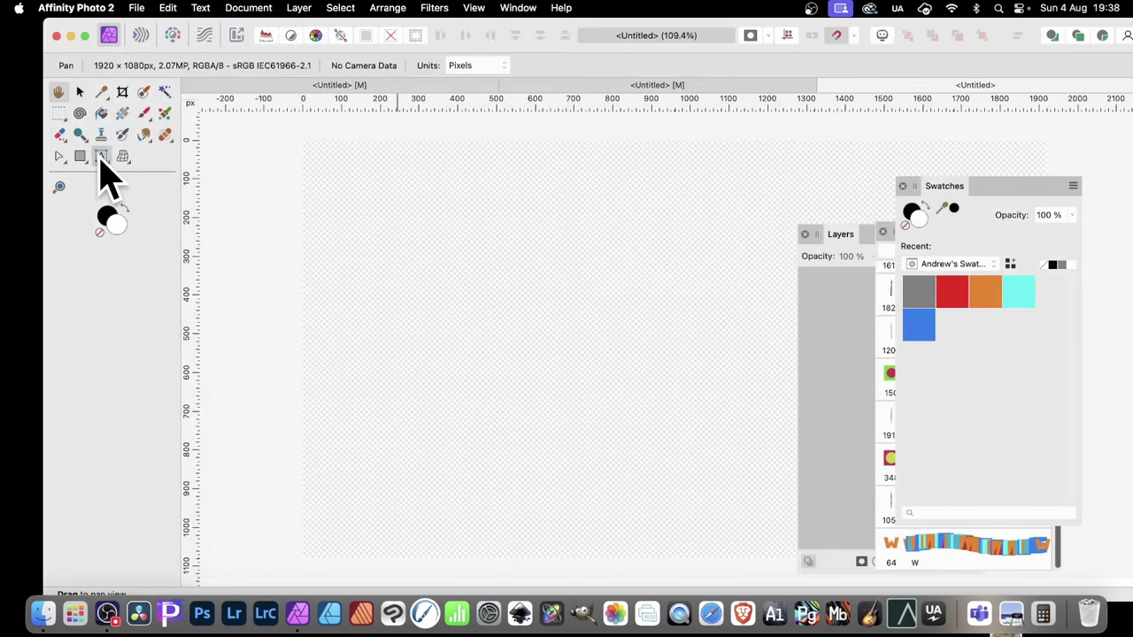
click(175, 160)
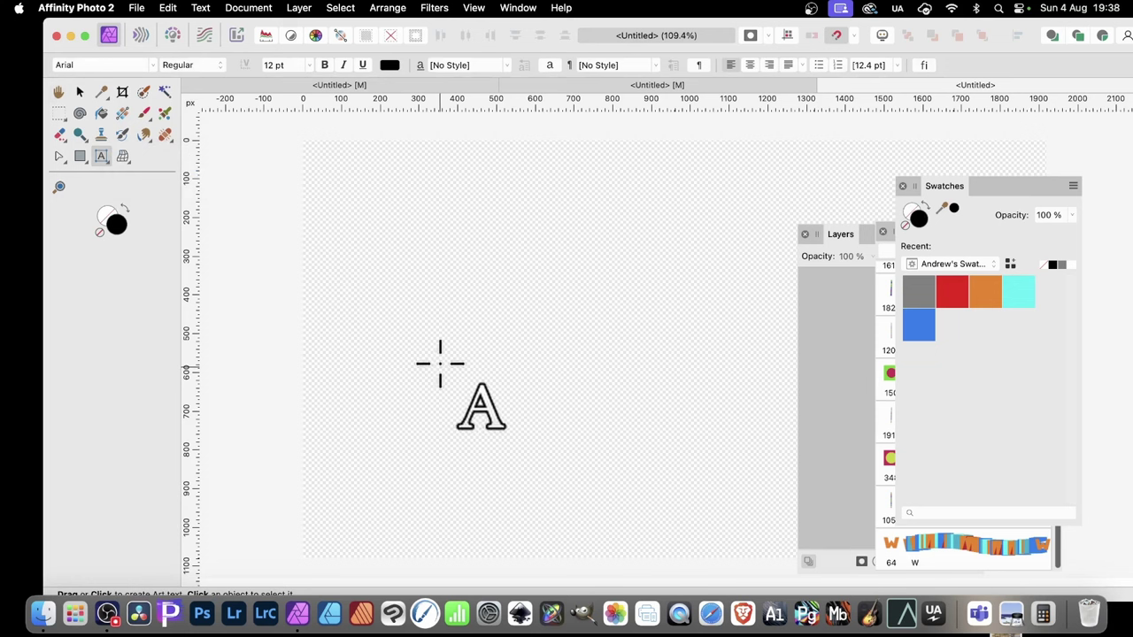
click(416, 312)
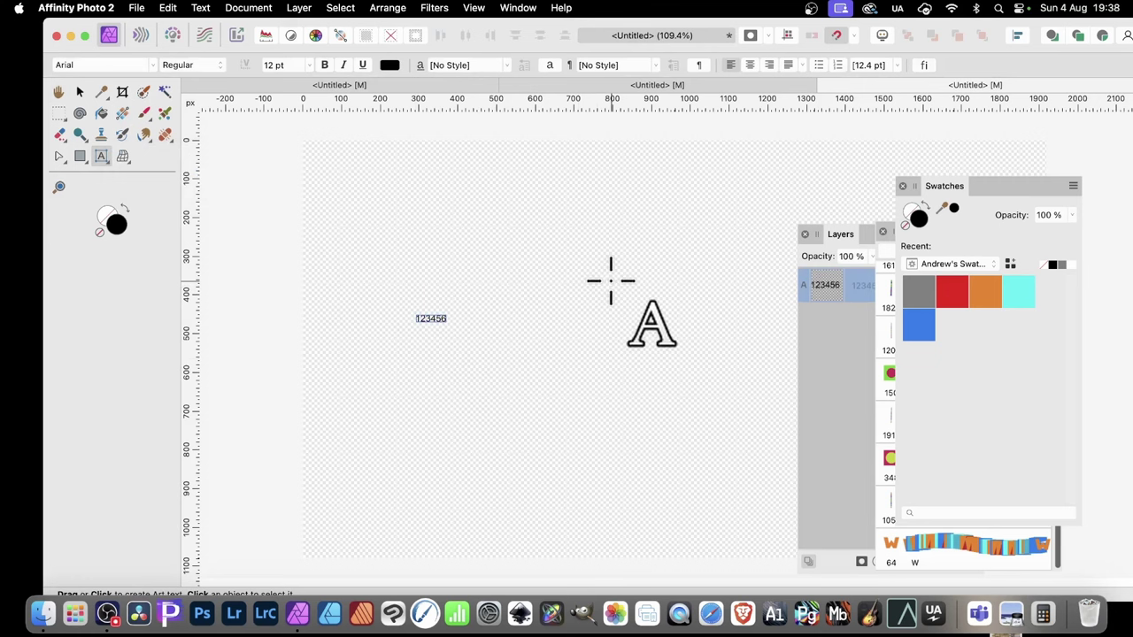
click(80, 92)
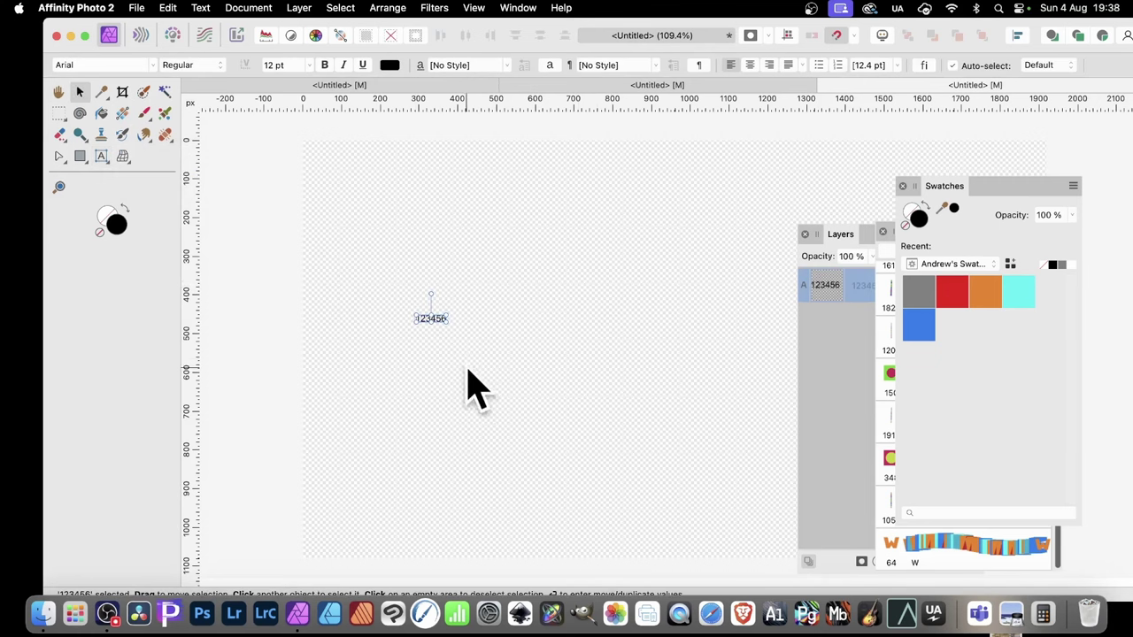
drag(445, 320, 646, 370)
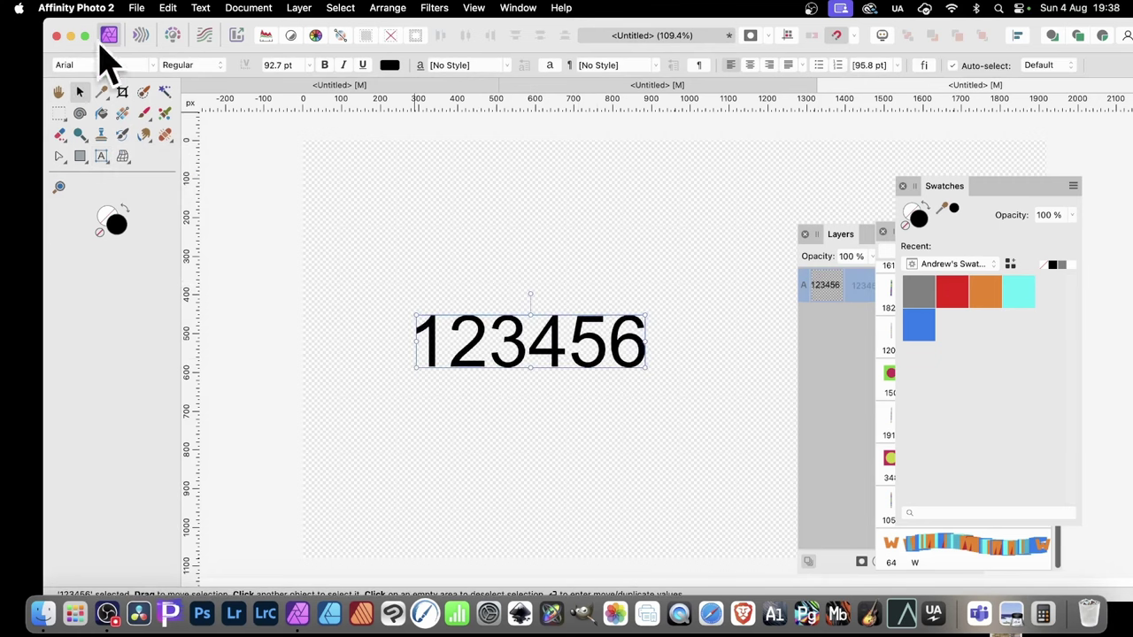
click(154, 66)
click(185, 179)
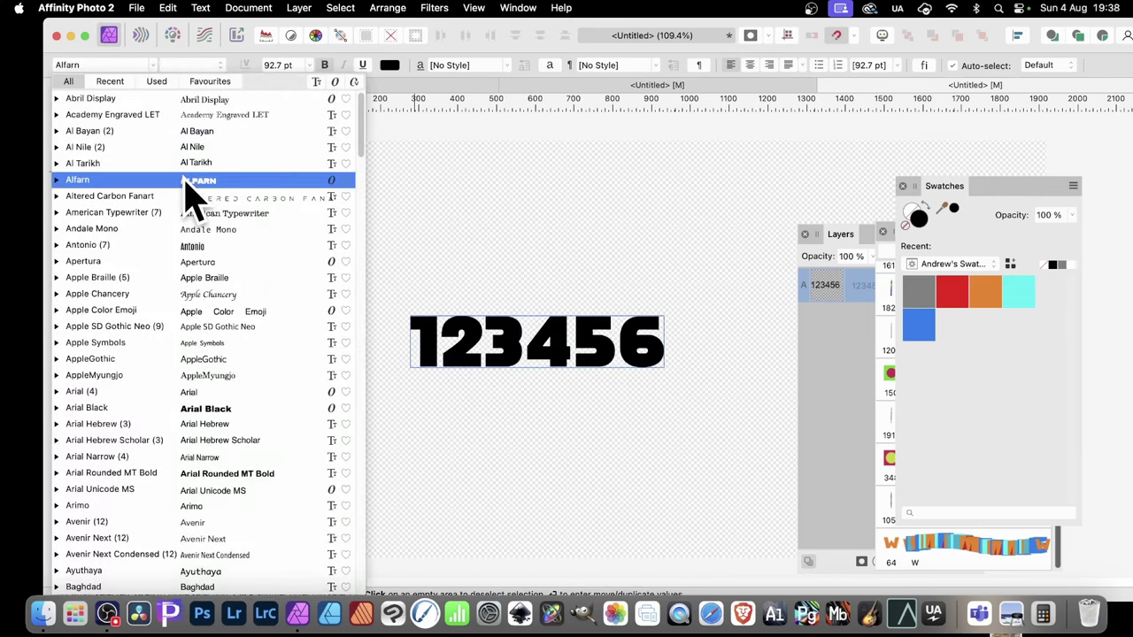
click(184, 178)
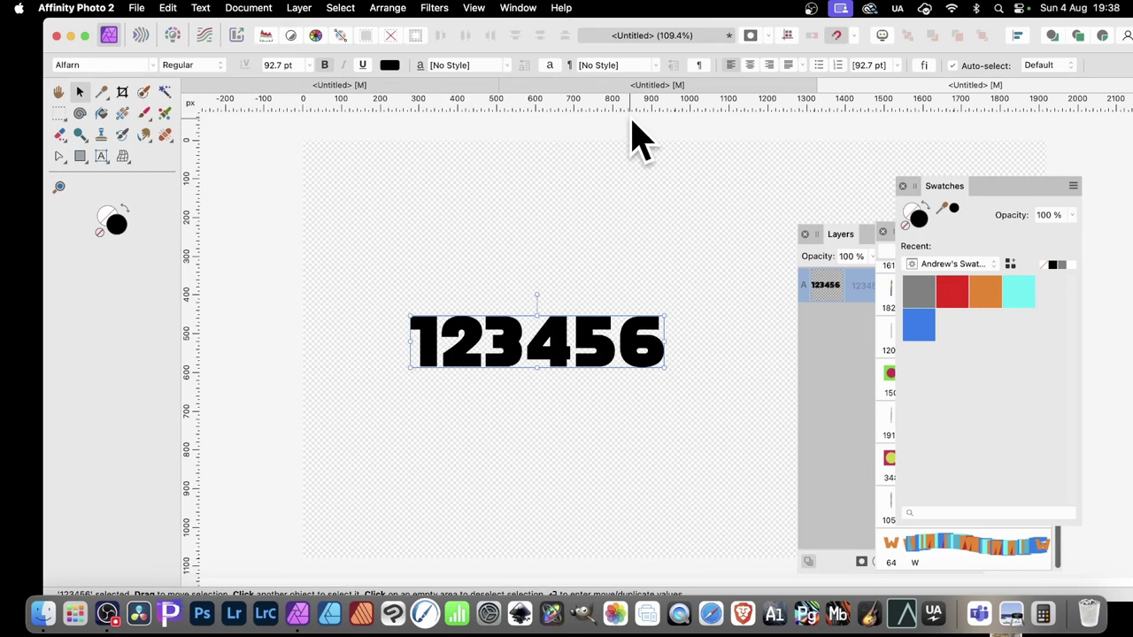
Enlarge the 123456 text to 109.3 pt and fill it red from the Swatches panel
drag(663, 367, 709, 376)
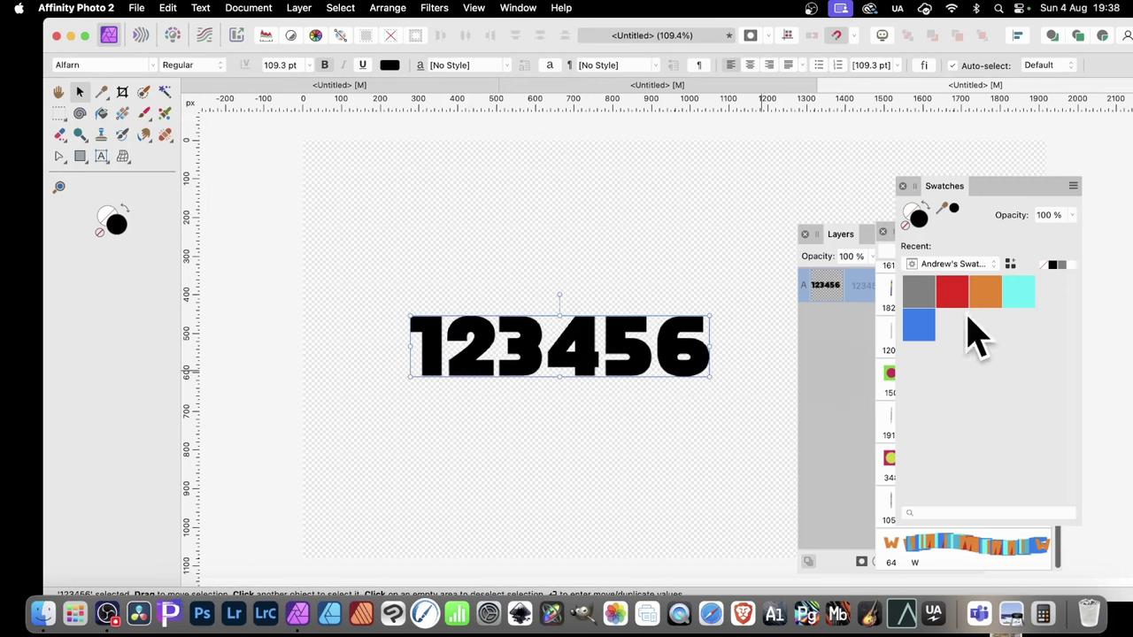
click(959, 294)
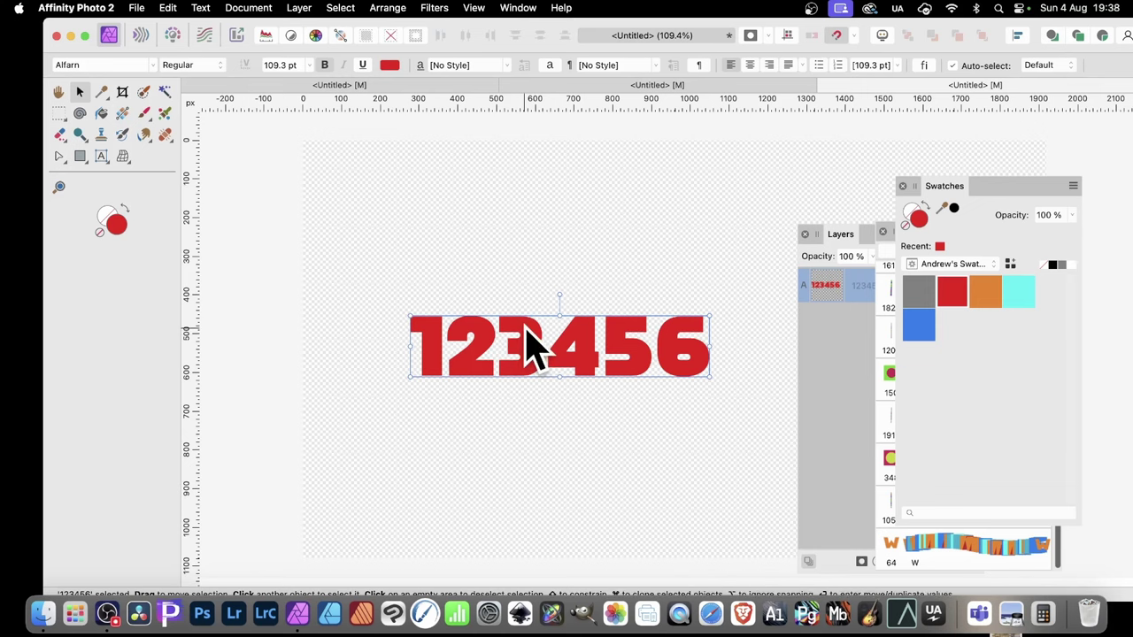
Convert the 123456 text to curves and expand its group to show the six digit layers
right_click(526, 328)
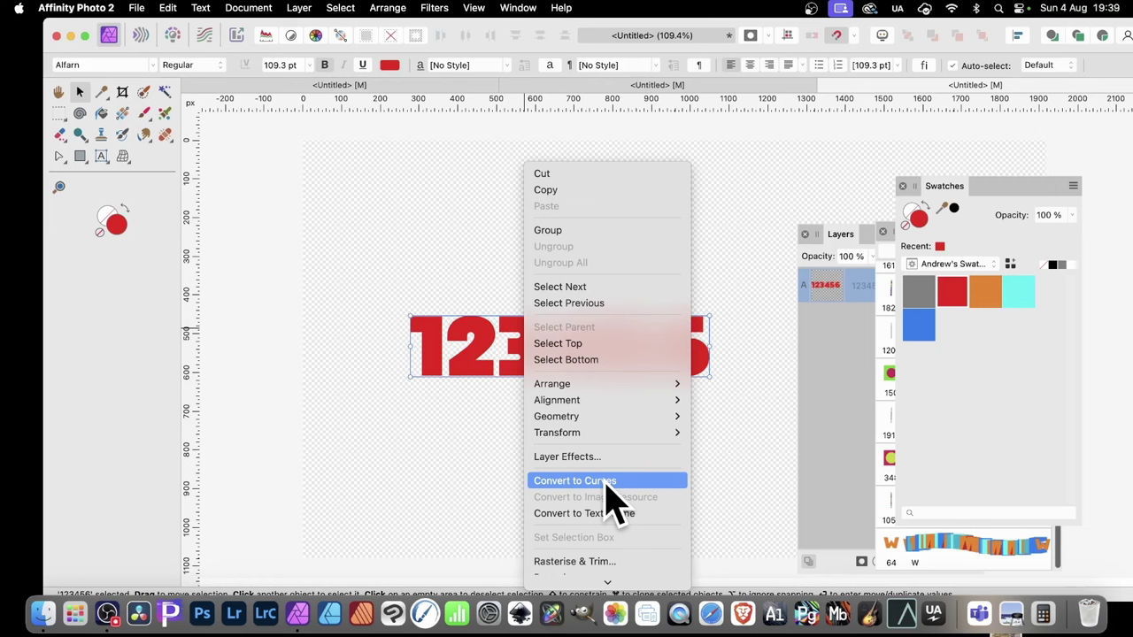
click(604, 484)
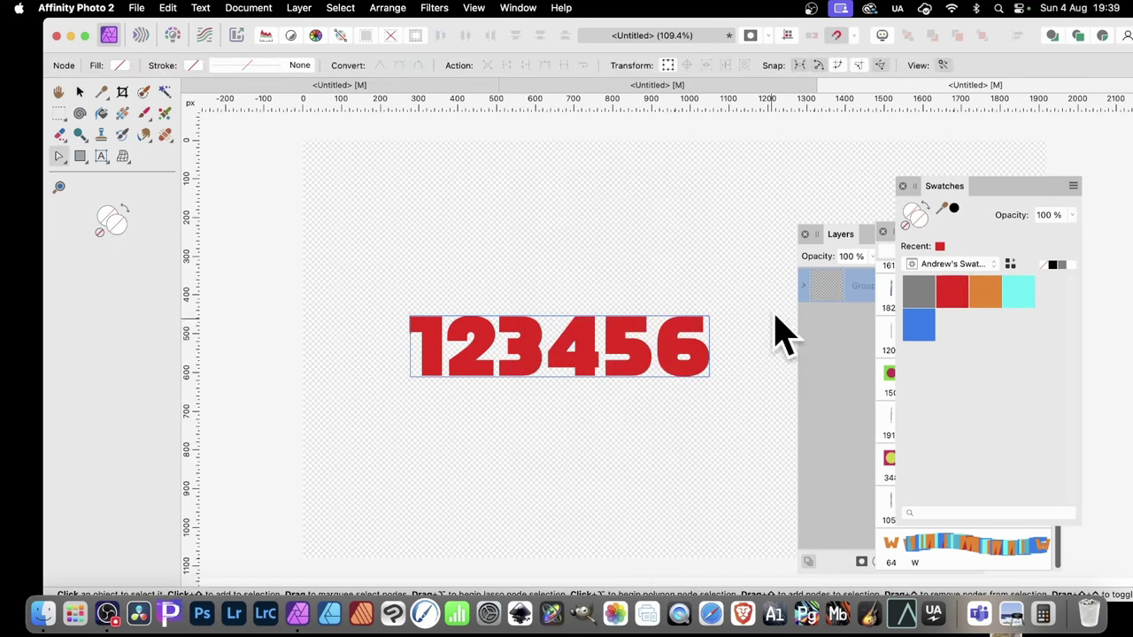
click(805, 288)
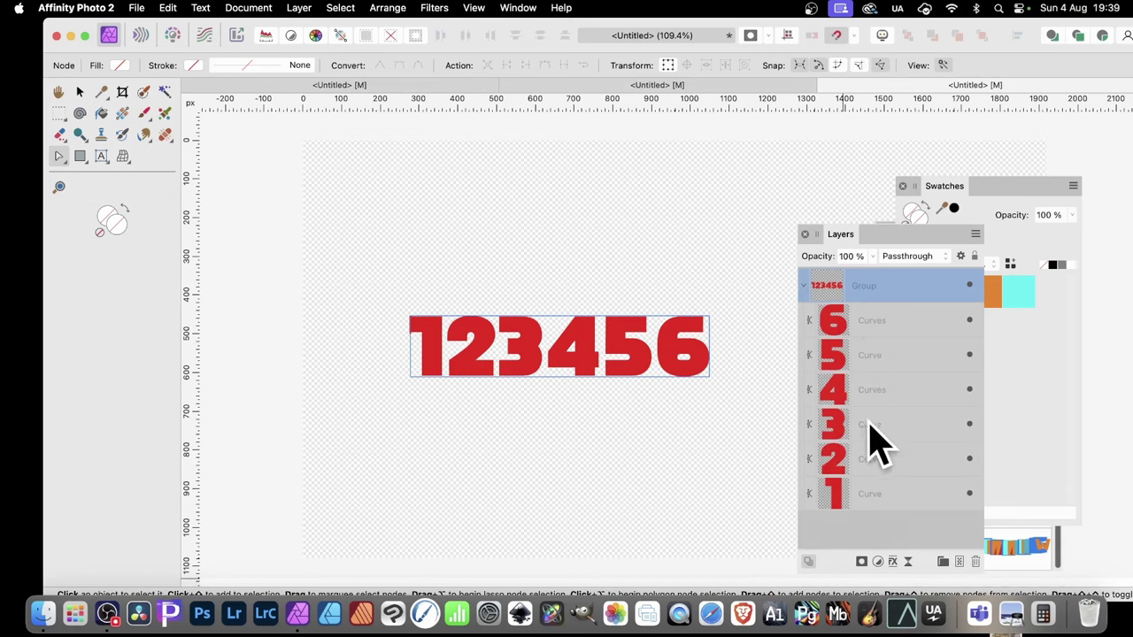
Switch the Swatches panel to the Colours palette and colour the digit 2 light cyan
click(840, 459)
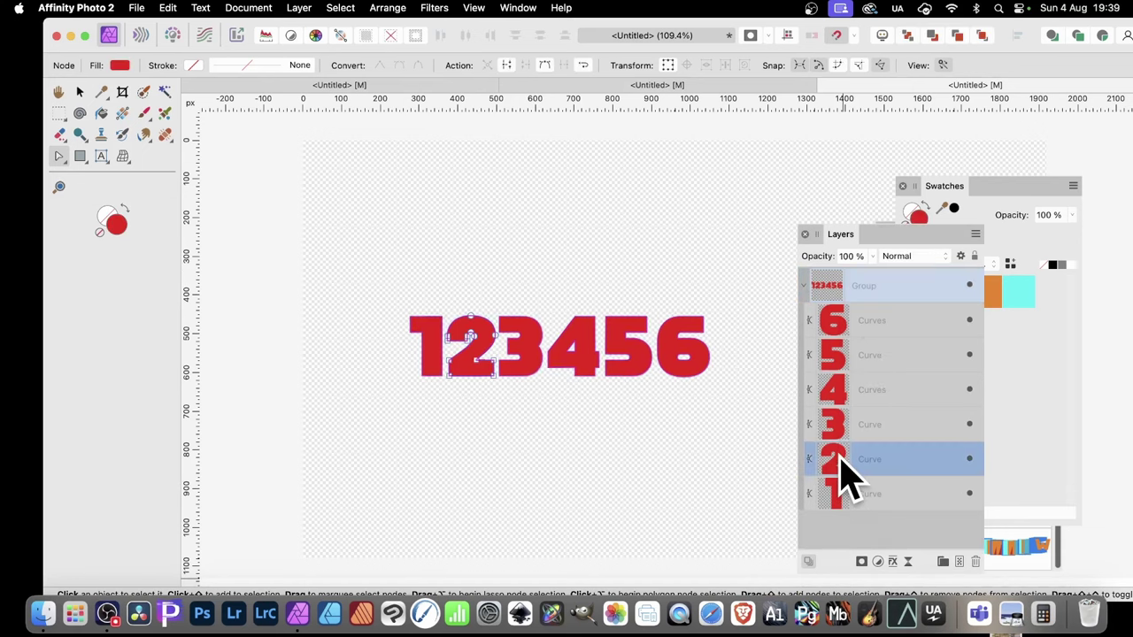
drag(960, 196, 1038, 169)
click(1015, 237)
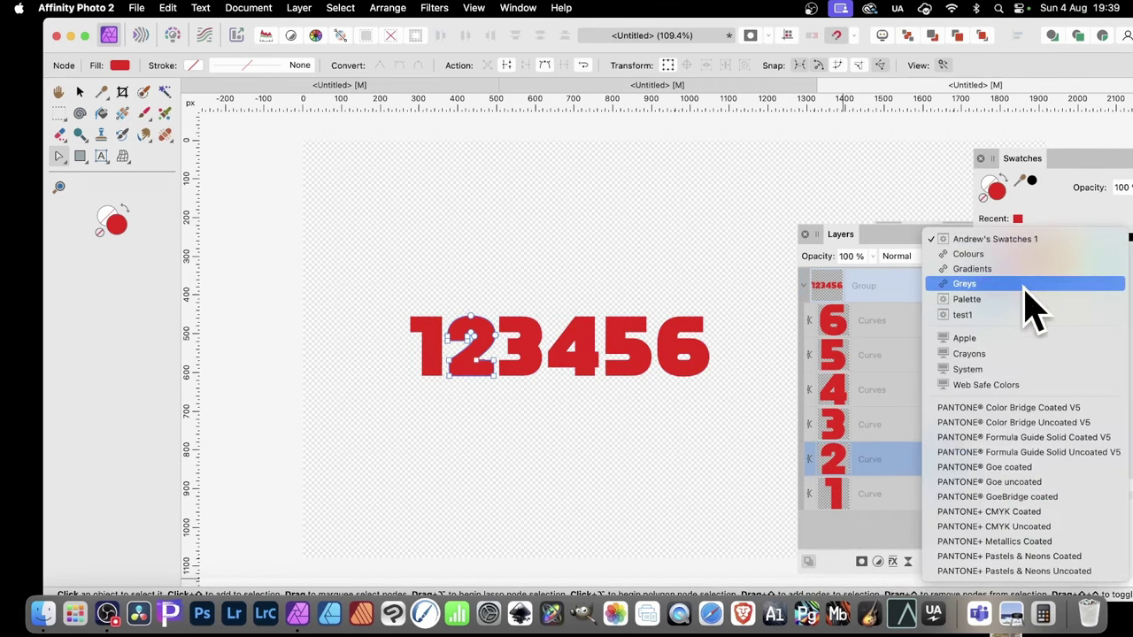
click(1000, 255)
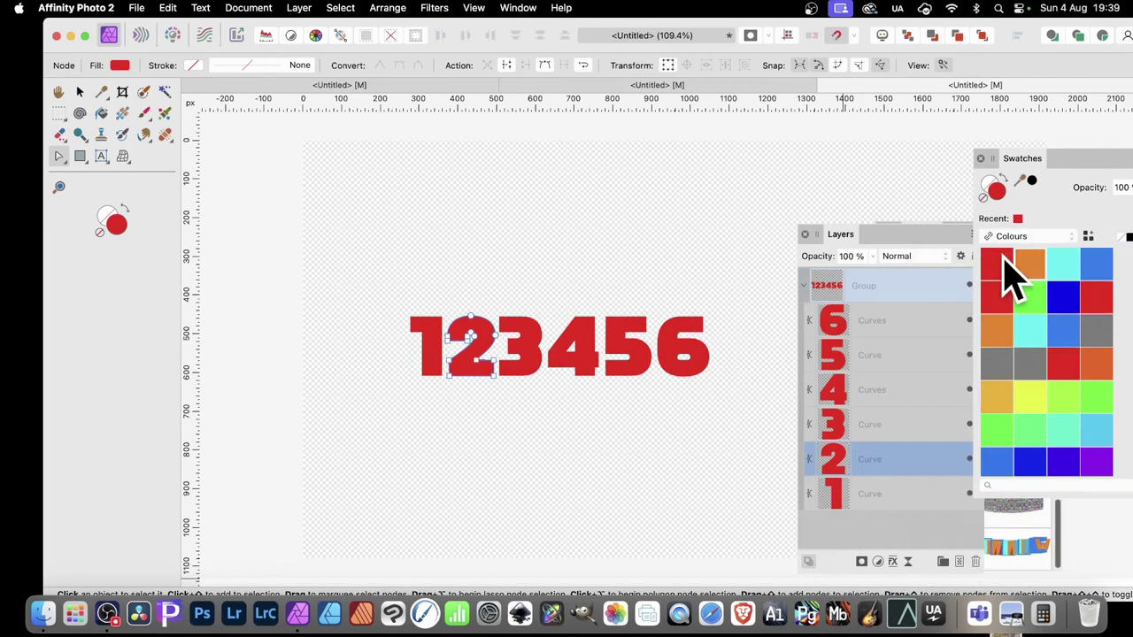
click(1040, 334)
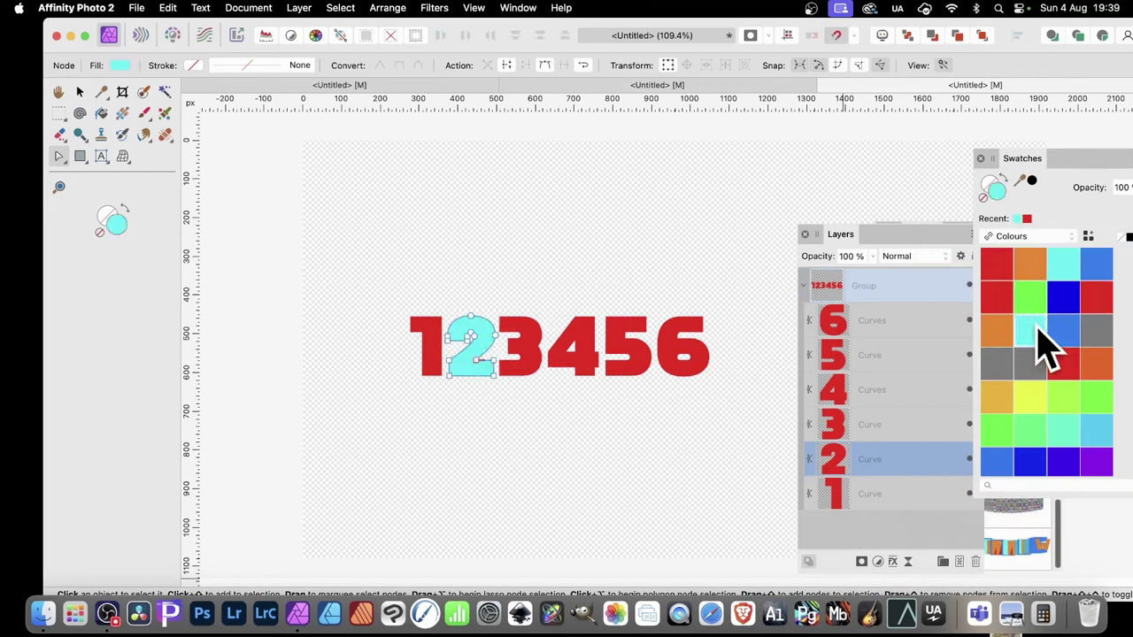
Colour the remaining digits: 3 lime, 4 blue, 5 purple, 6 gold, then deselect
click(531, 354)
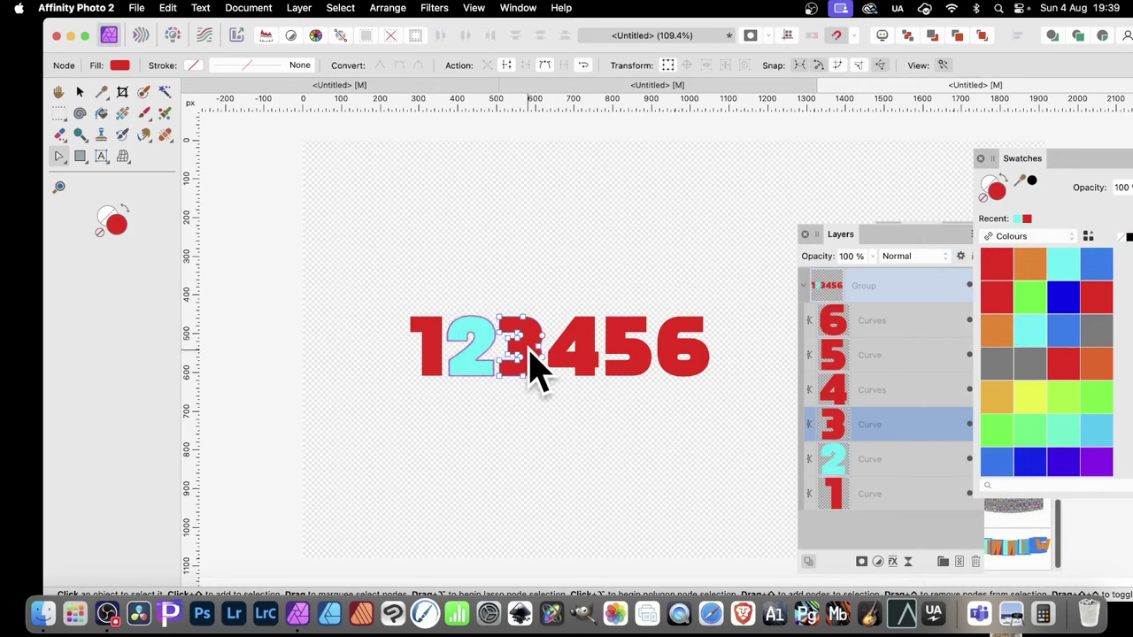
click(1069, 391)
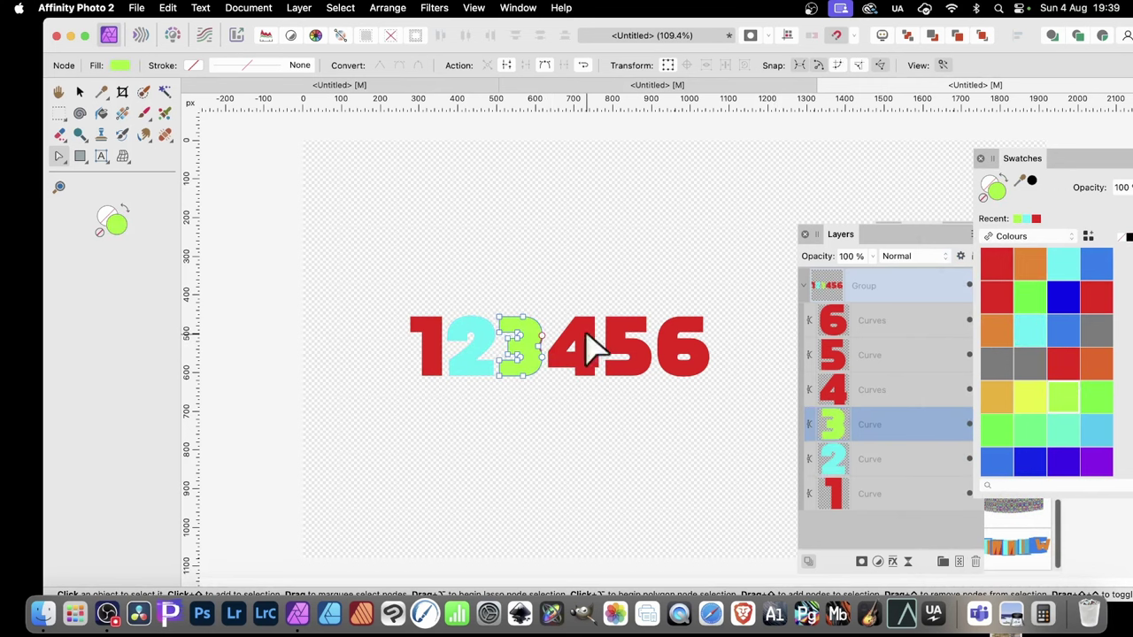
click(584, 349)
click(1030, 458)
click(624, 352)
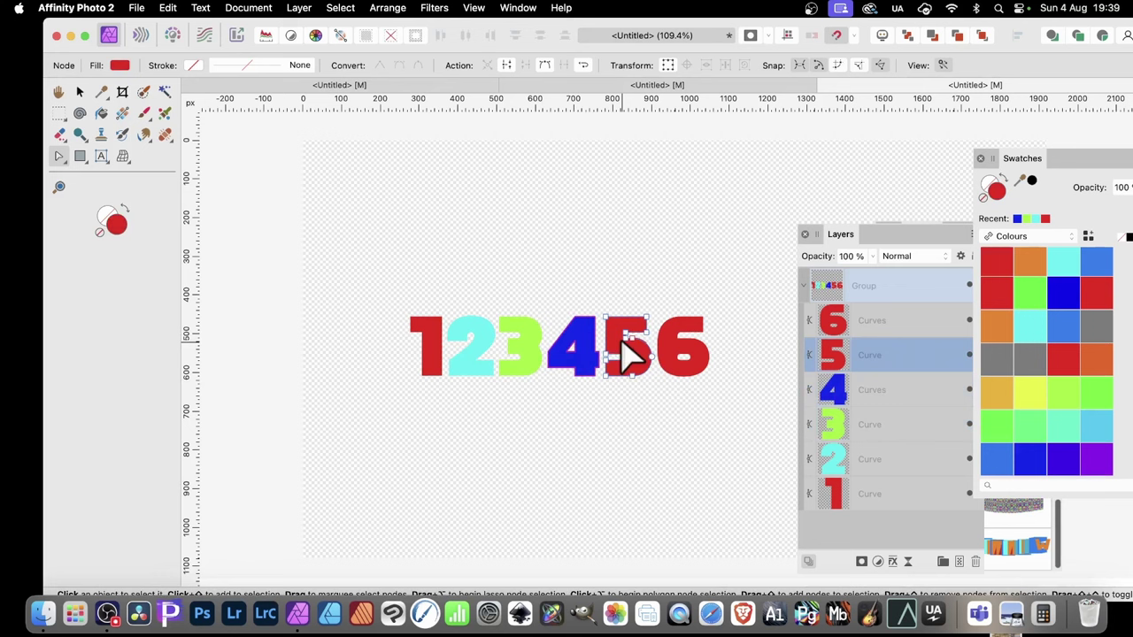
scroll(1073, 447, down, 2)
click(1098, 399)
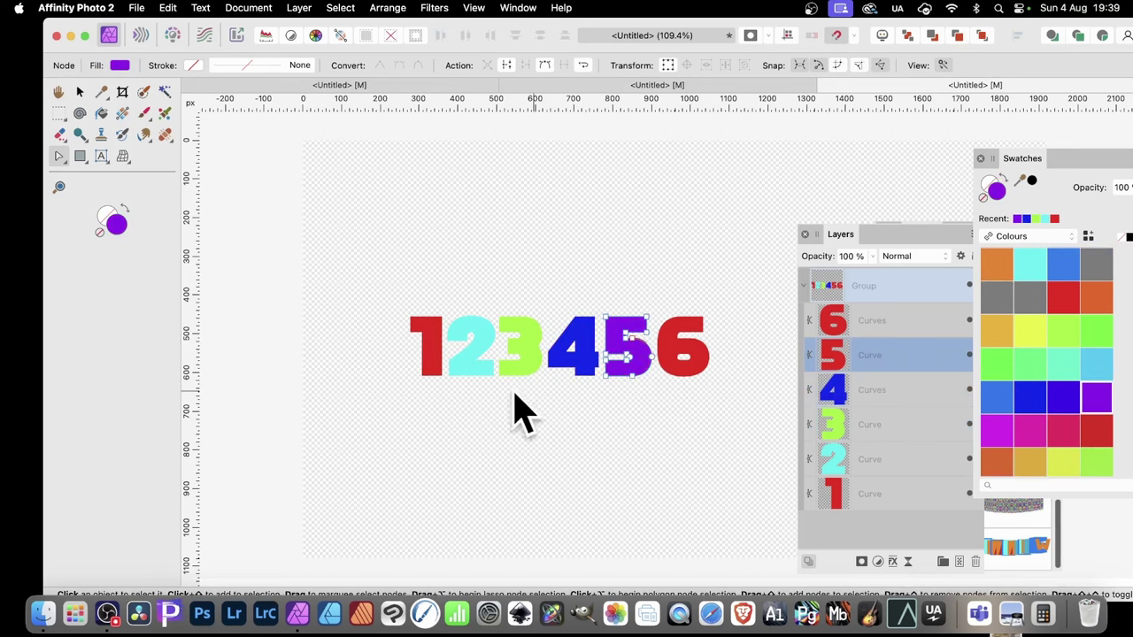
click(679, 354)
click(1028, 460)
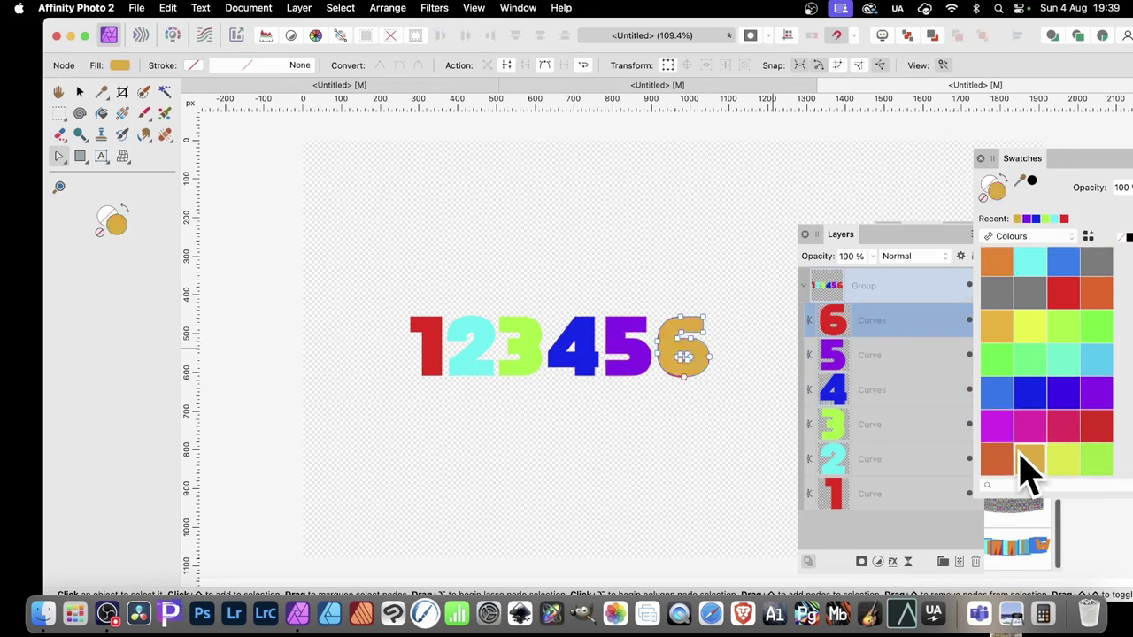
click(439, 265)
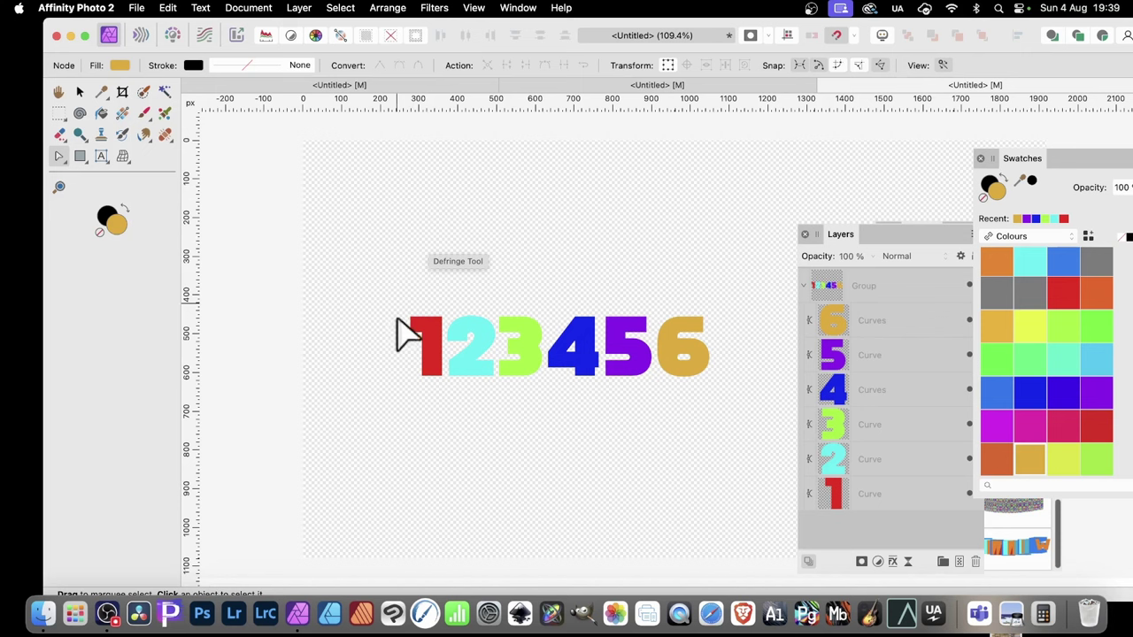
Export the red 1 curve as a PNG limited to the Selection Area
click(434, 354)
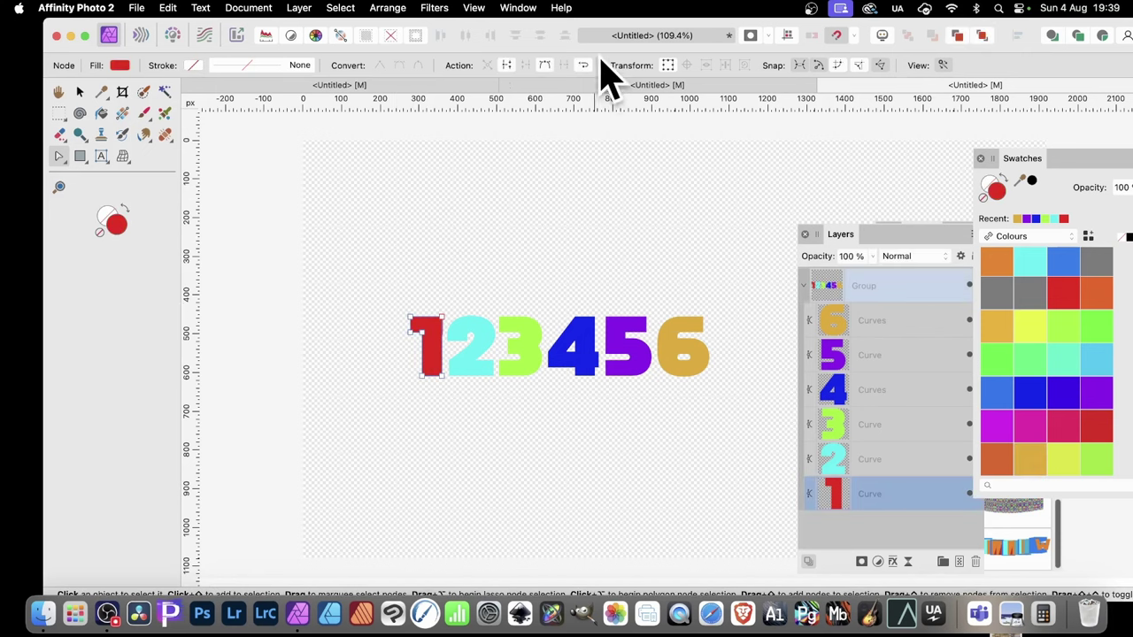
click(140, 9)
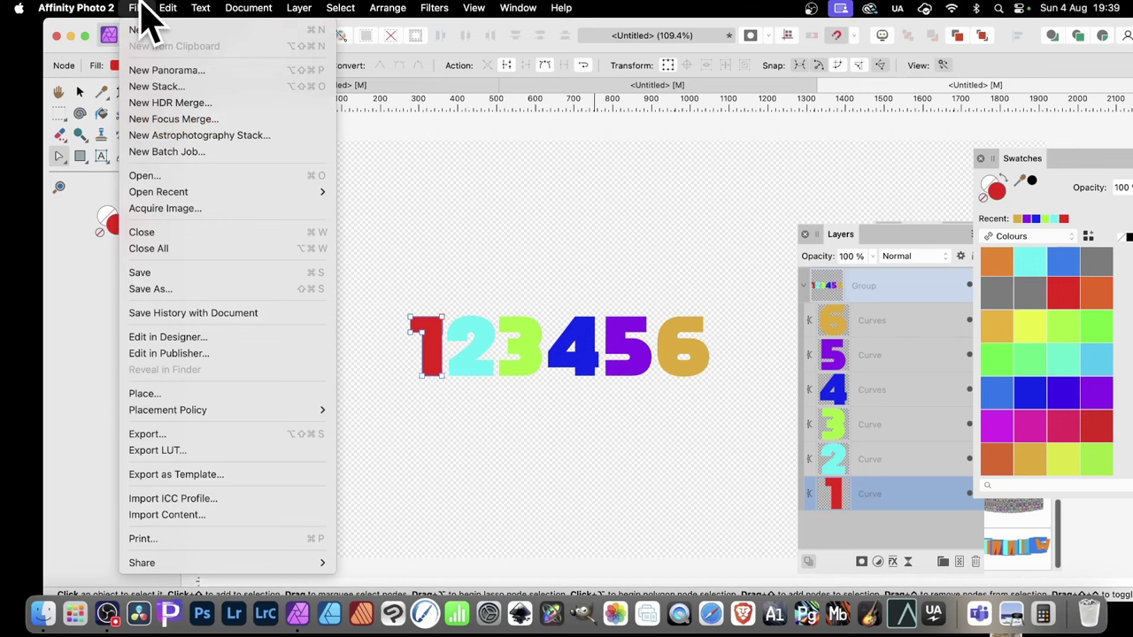
click(154, 435)
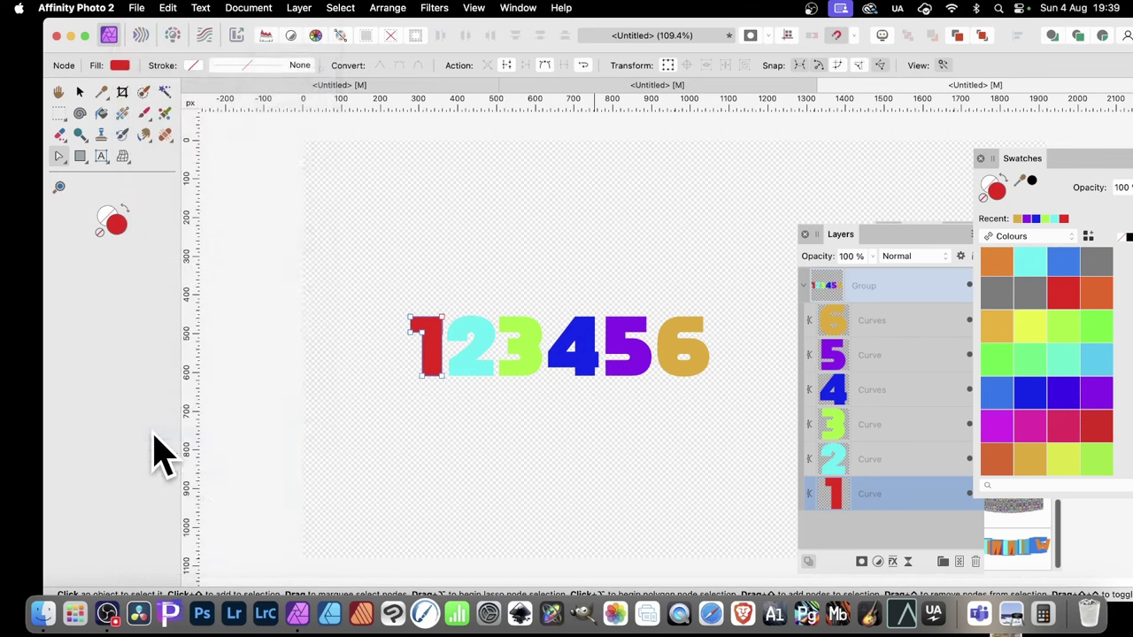
click(694, 271)
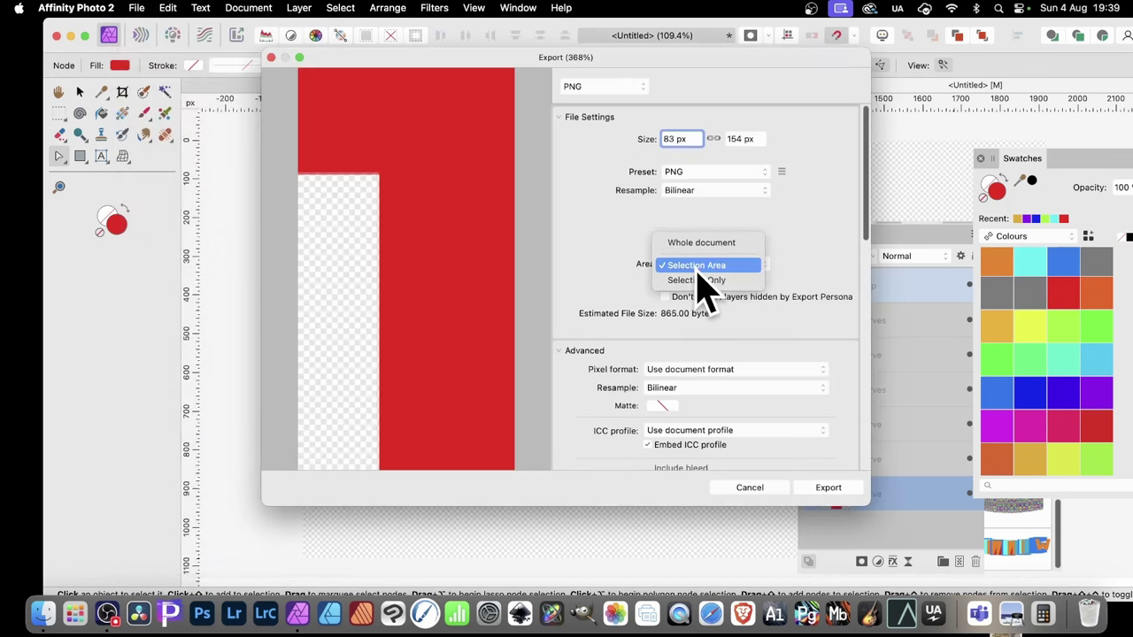
click(696, 267)
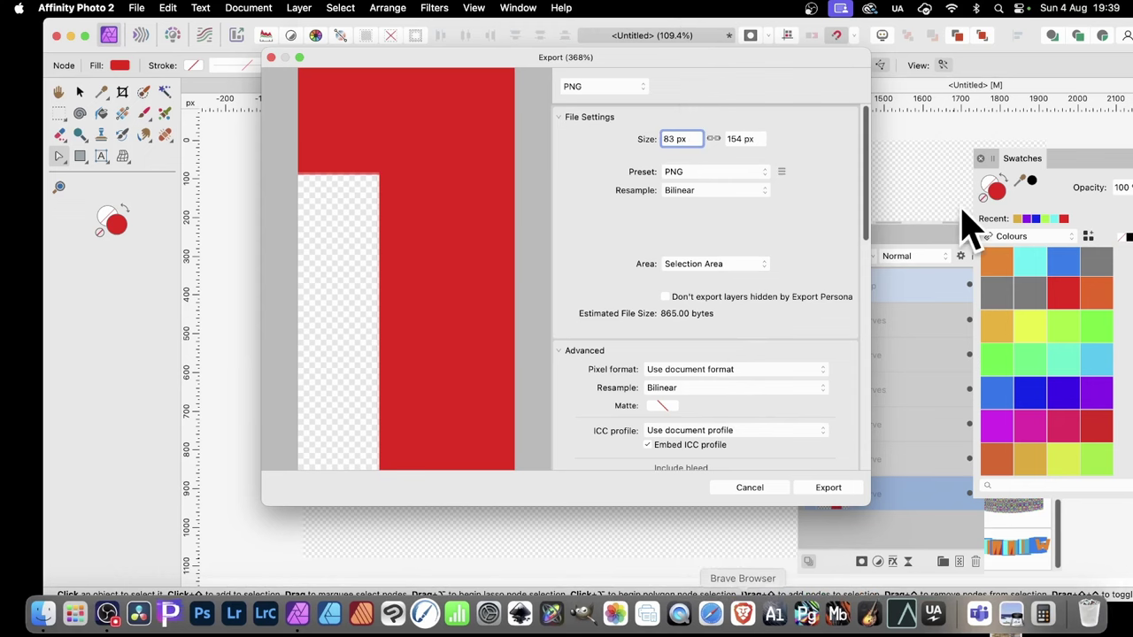
click(834, 492)
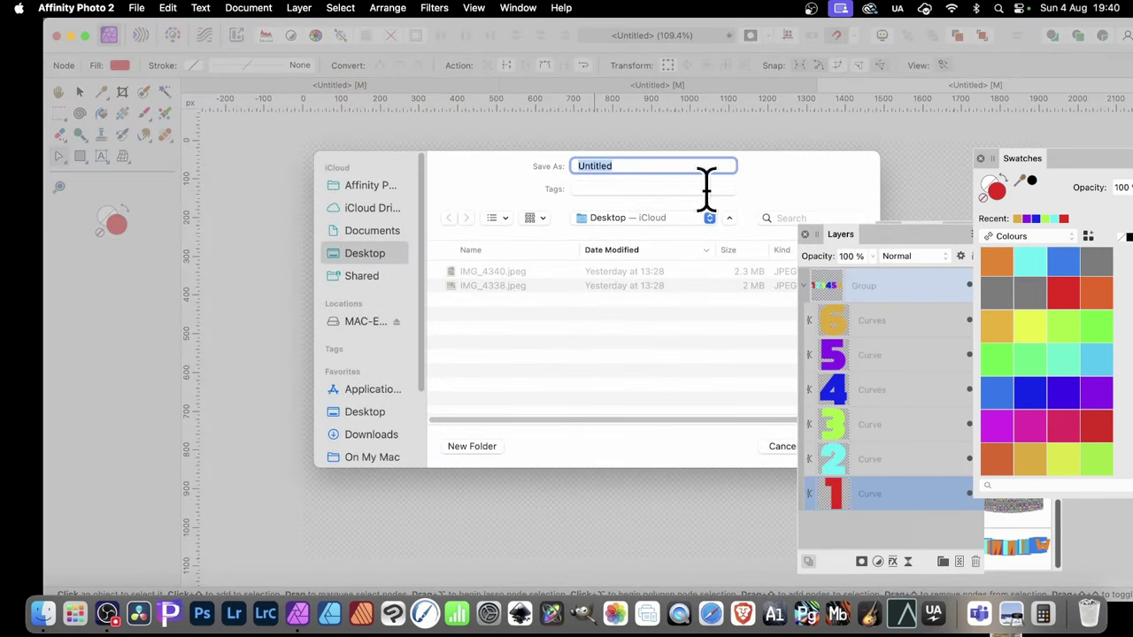
Save the red 1 export as 1.png on the Desktop
text(1)
drag(852, 235, 966, 161)
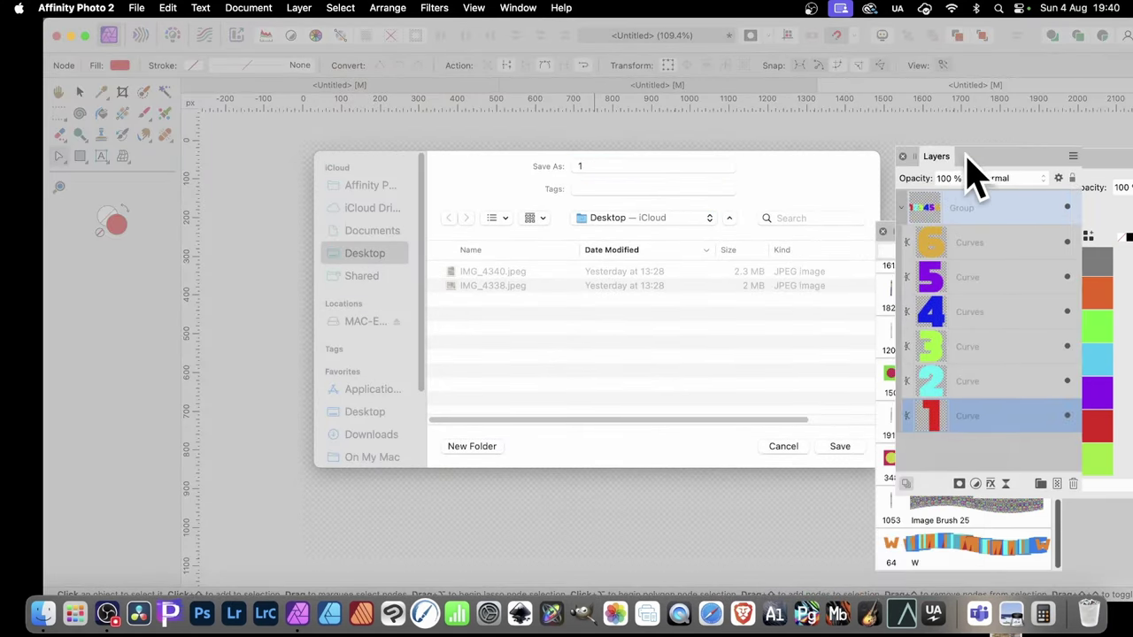
click(839, 447)
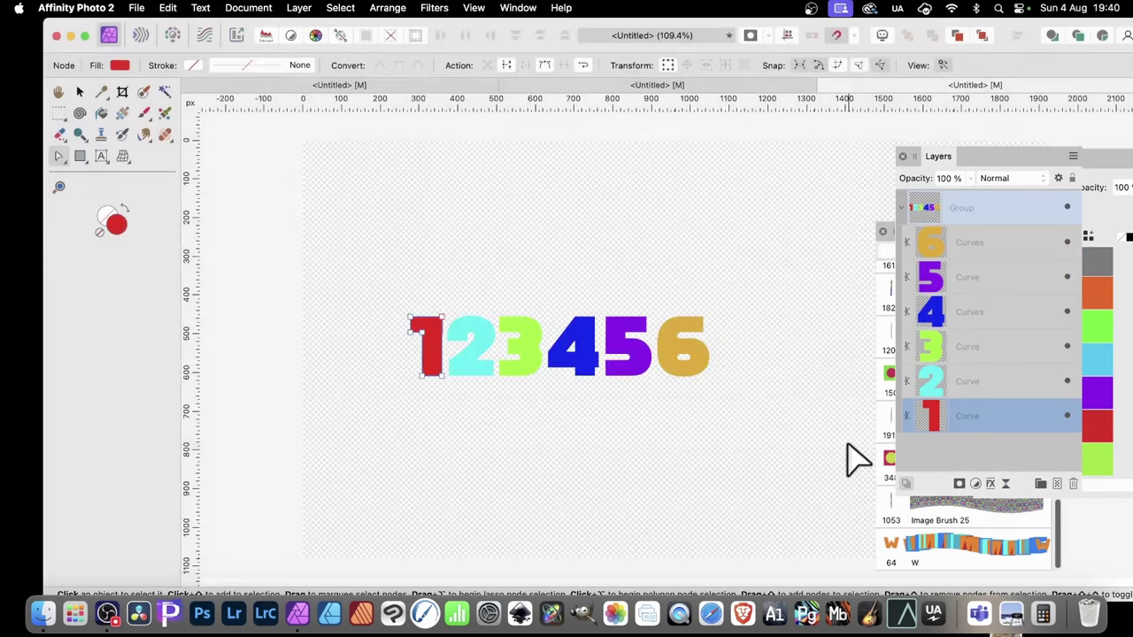
Select the cyan 2 curve and export it as a PNG
click(478, 356)
click(137, 9)
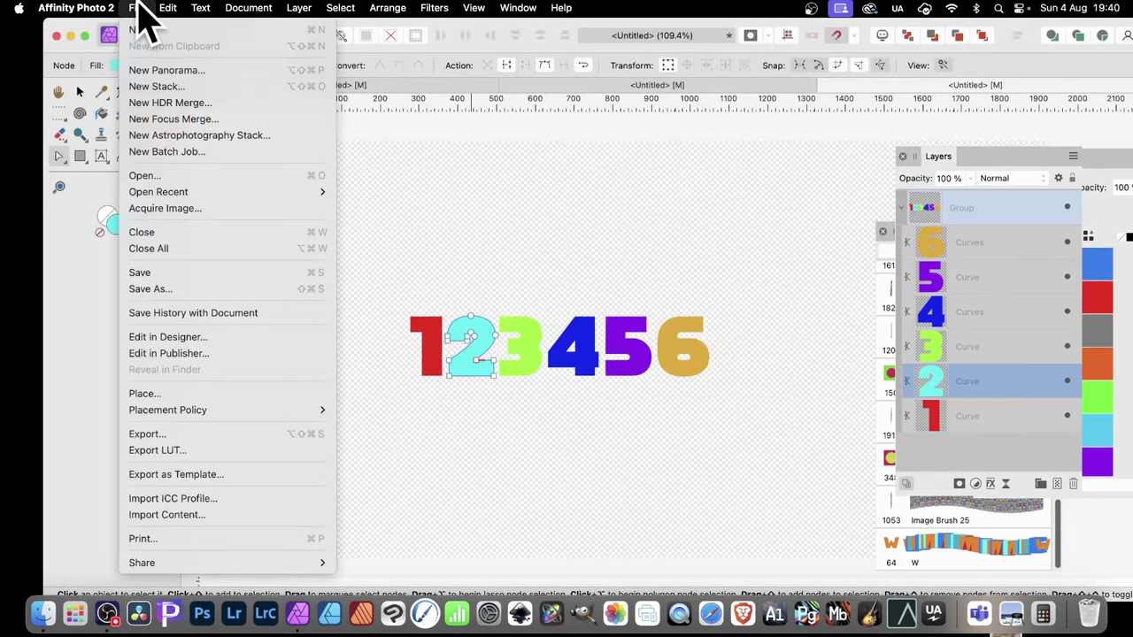
click(195, 435)
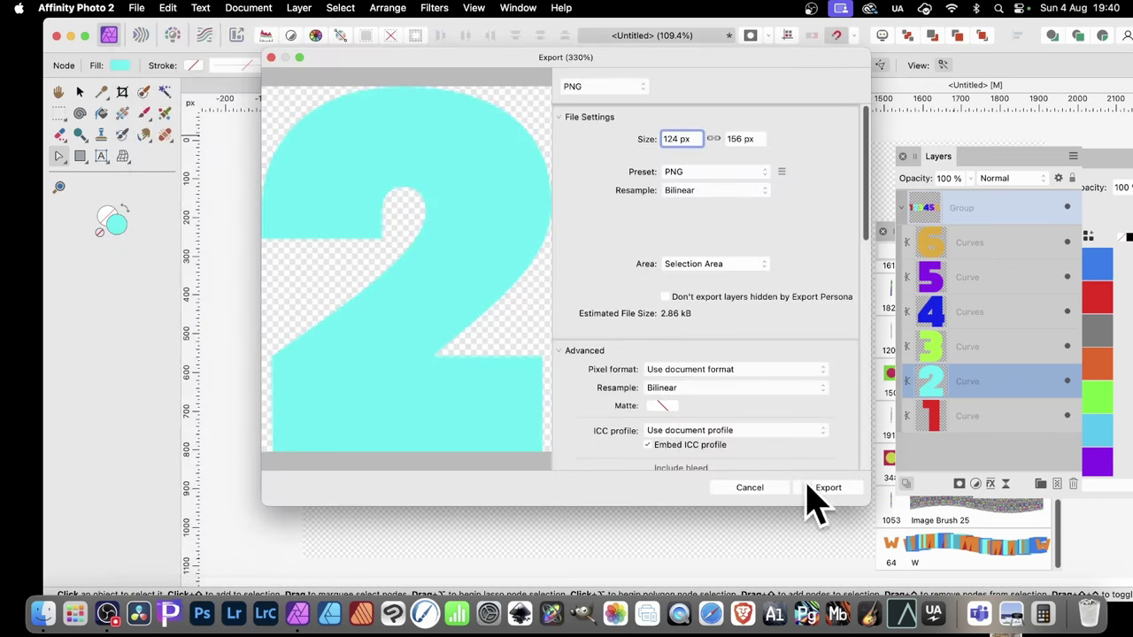
click(832, 488)
Export the gold 6 curve and save it as 6.png
click(683, 350)
click(134, 11)
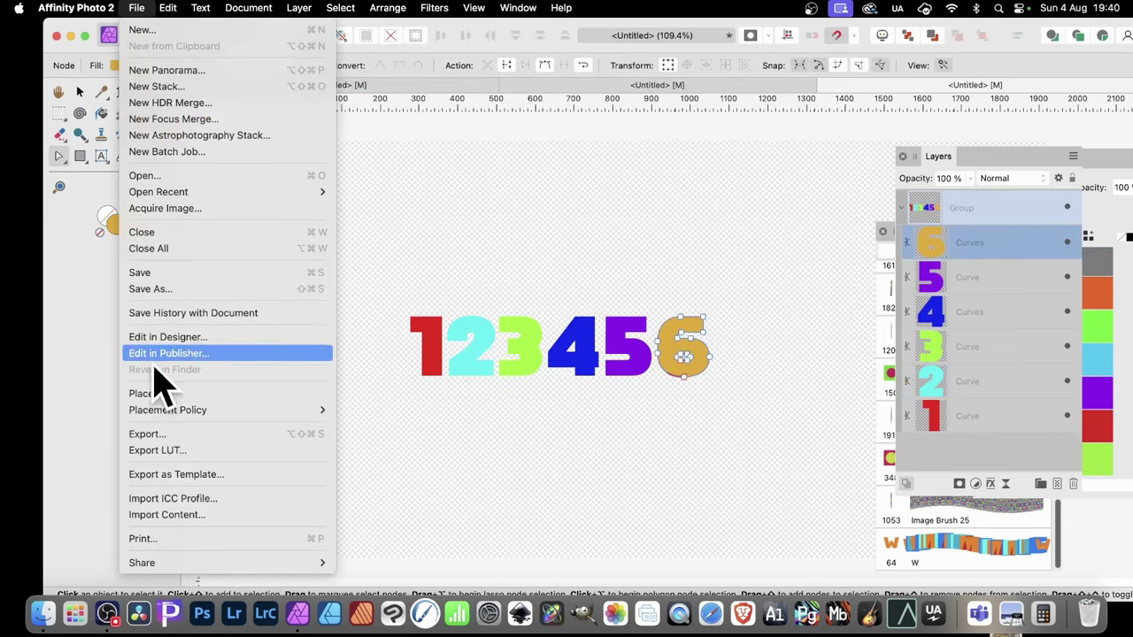
click(159, 434)
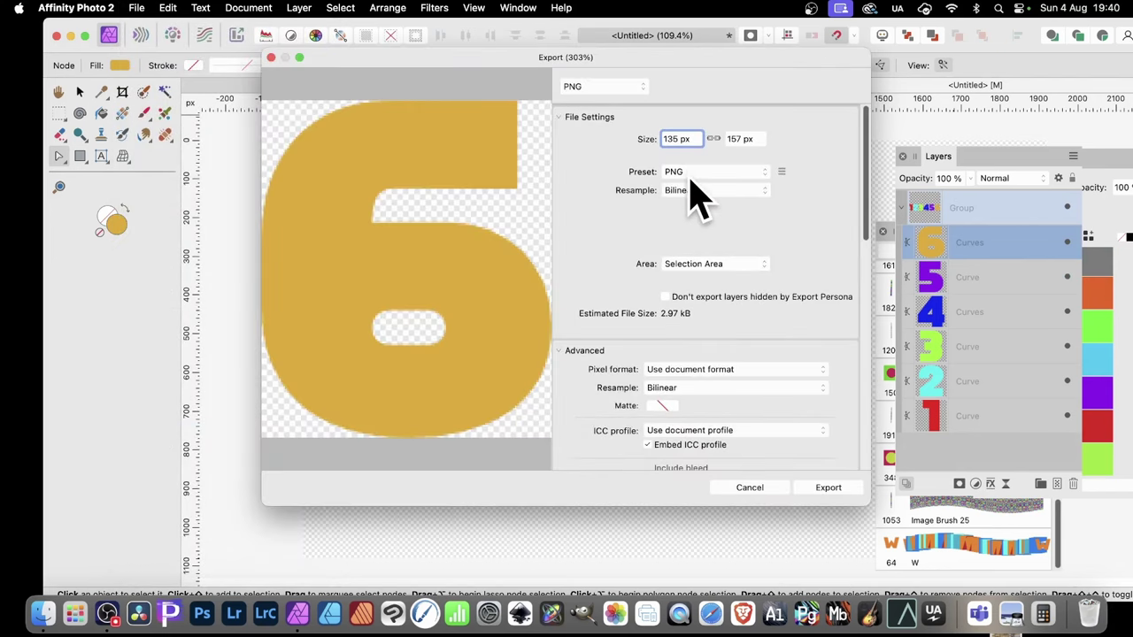
click(826, 488)
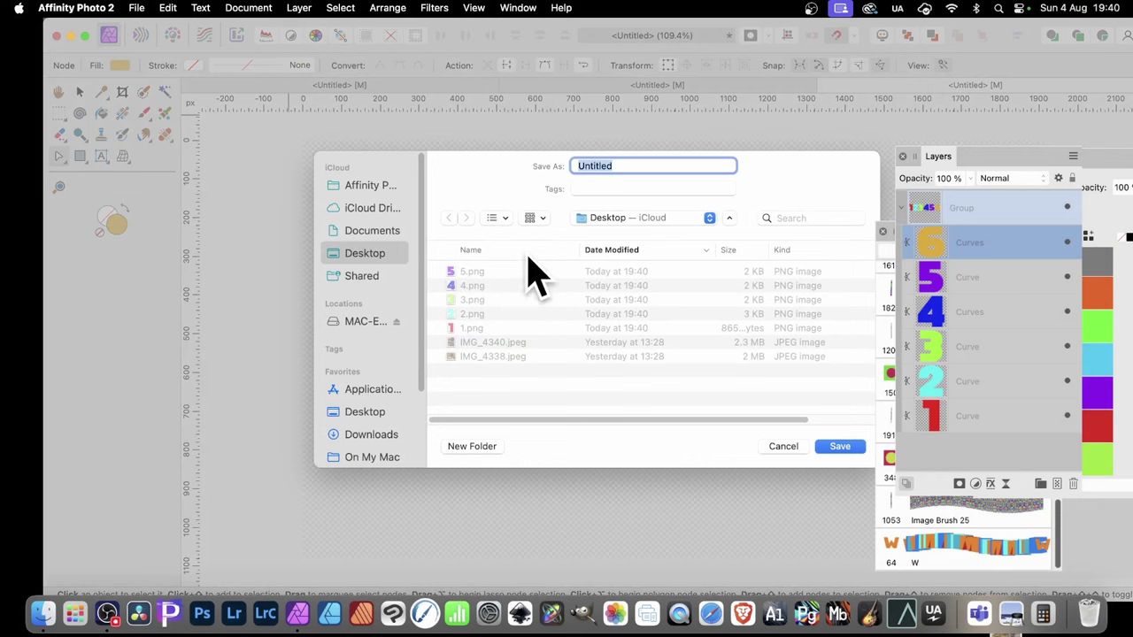
text(6)
click(842, 448)
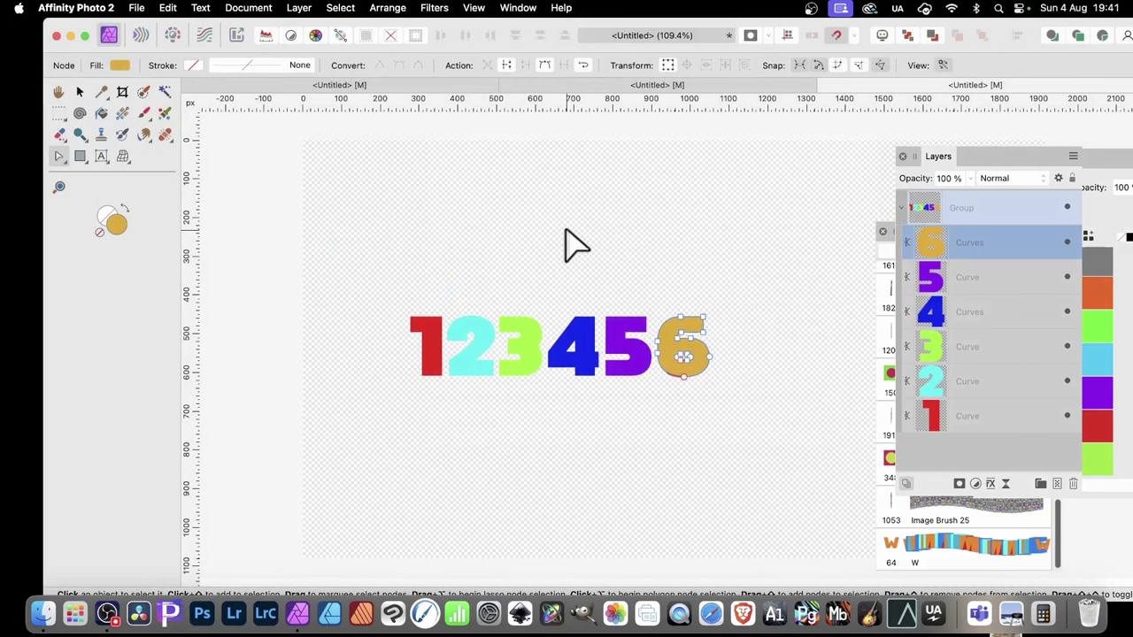
Switch to the empty second document and bring the Brushes panel over the canvas
click(705, 88)
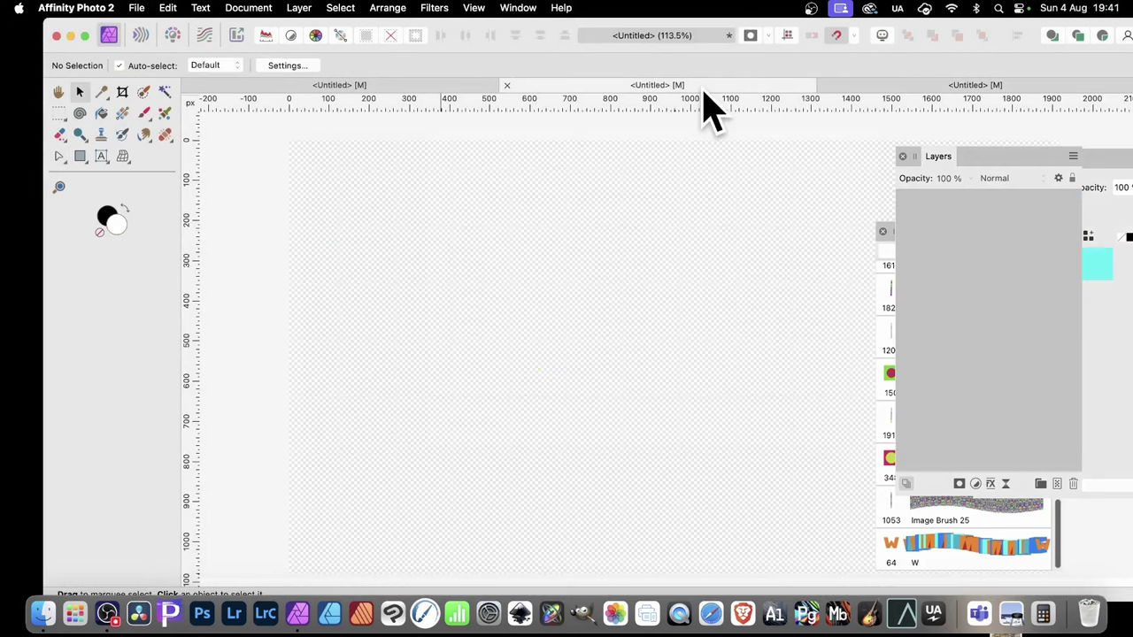
click(876, 261)
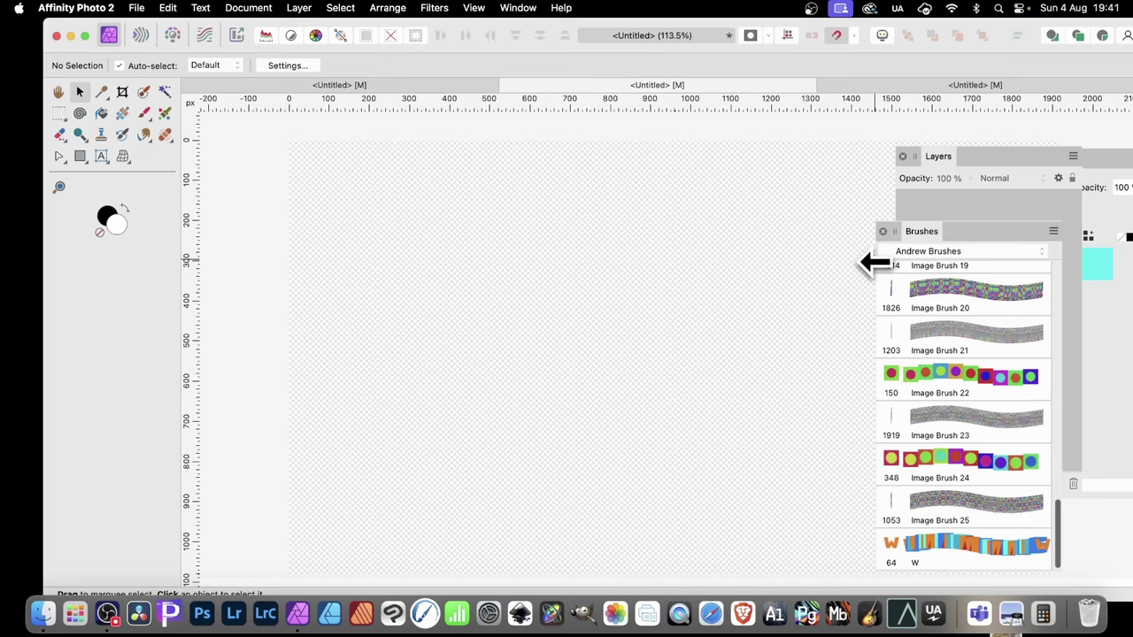
drag(917, 234, 718, 151)
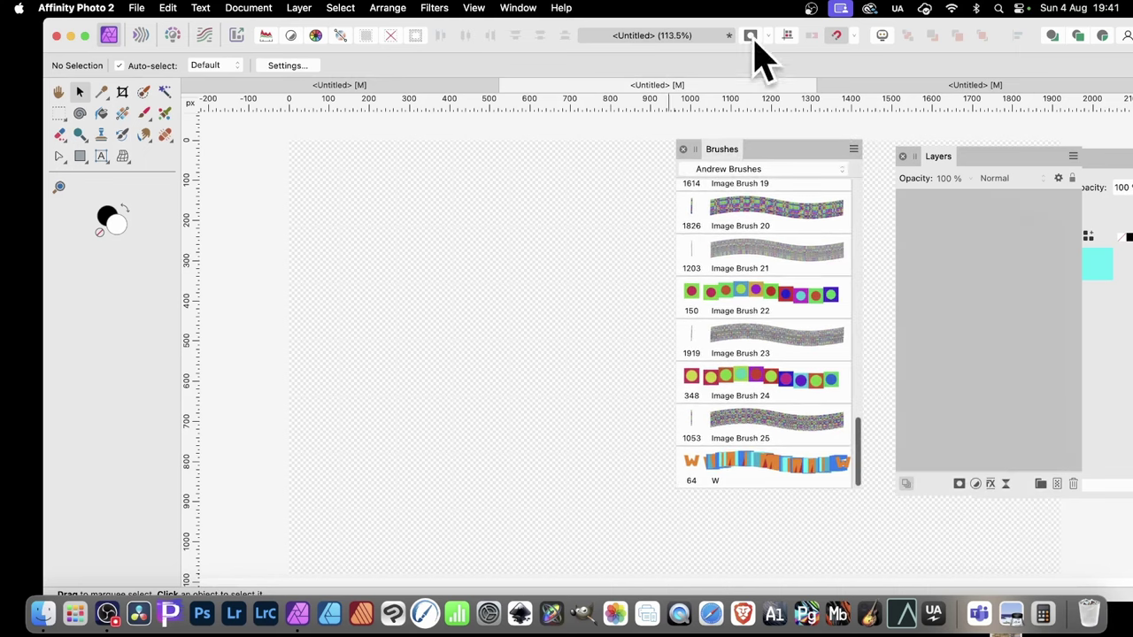
Create a new image brush from the digit images 1.png through 6.png
click(853, 149)
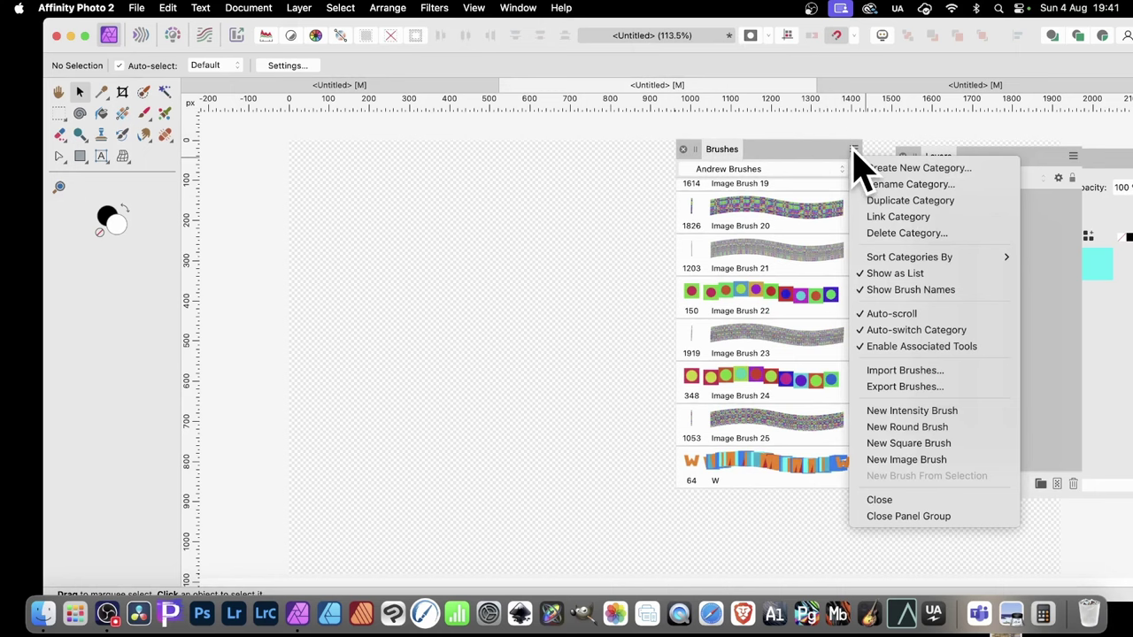
click(908, 461)
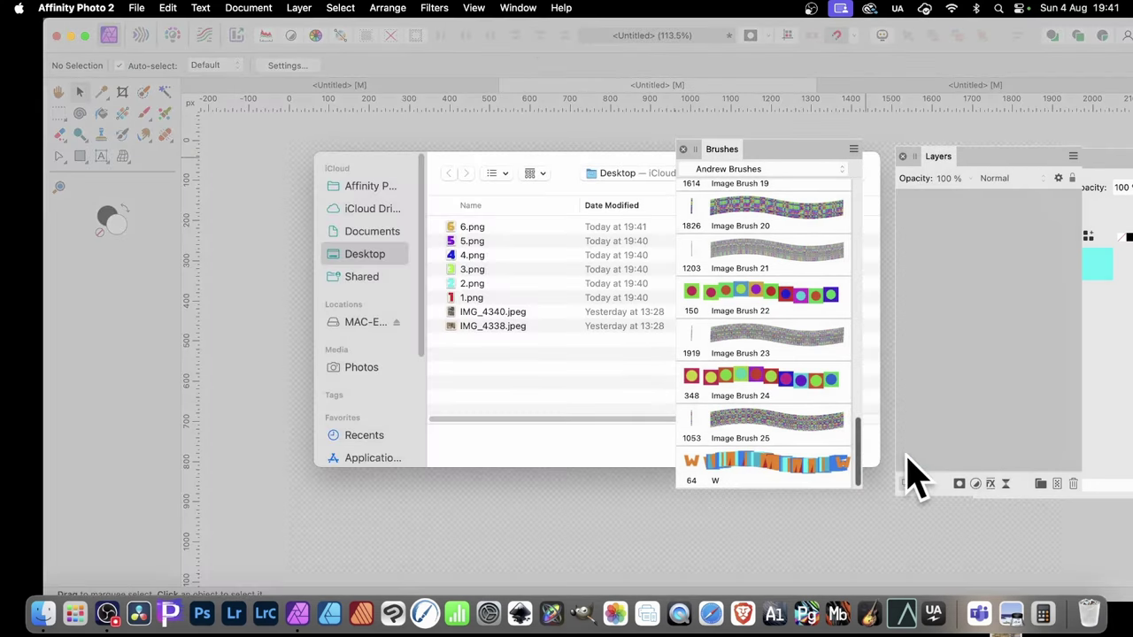
click(470, 229)
shift+click(470, 298)
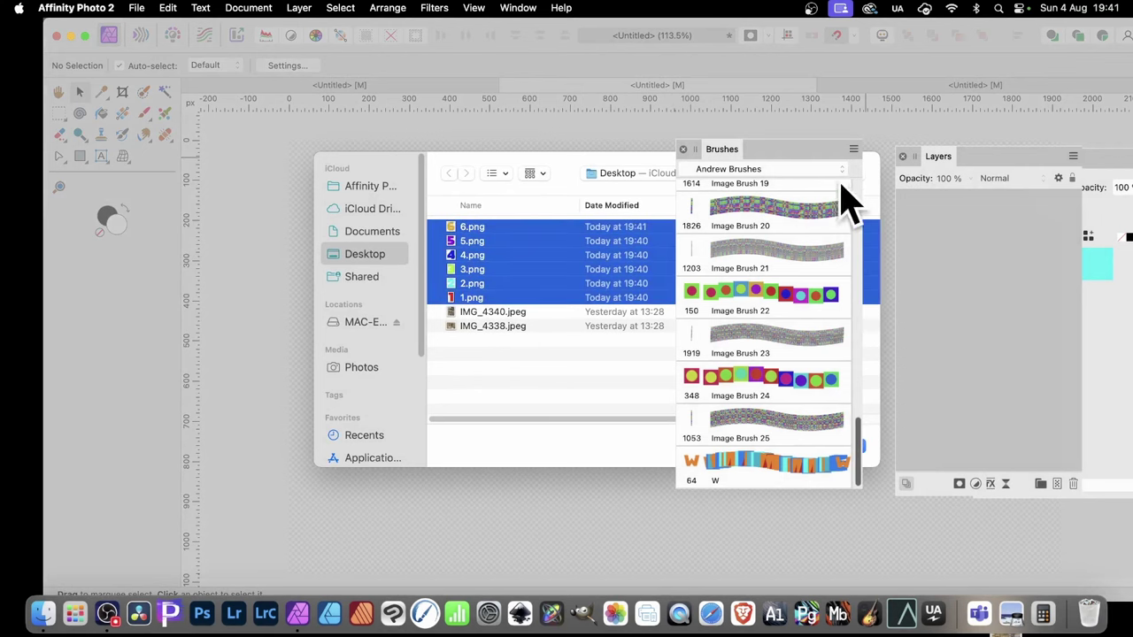
mouse_move(739, 164)
mouse_down()
mouse_move(965, 172)
mouse_move(935, 277)
mouse_move(956, 275)
mouse_up()
click(845, 453)
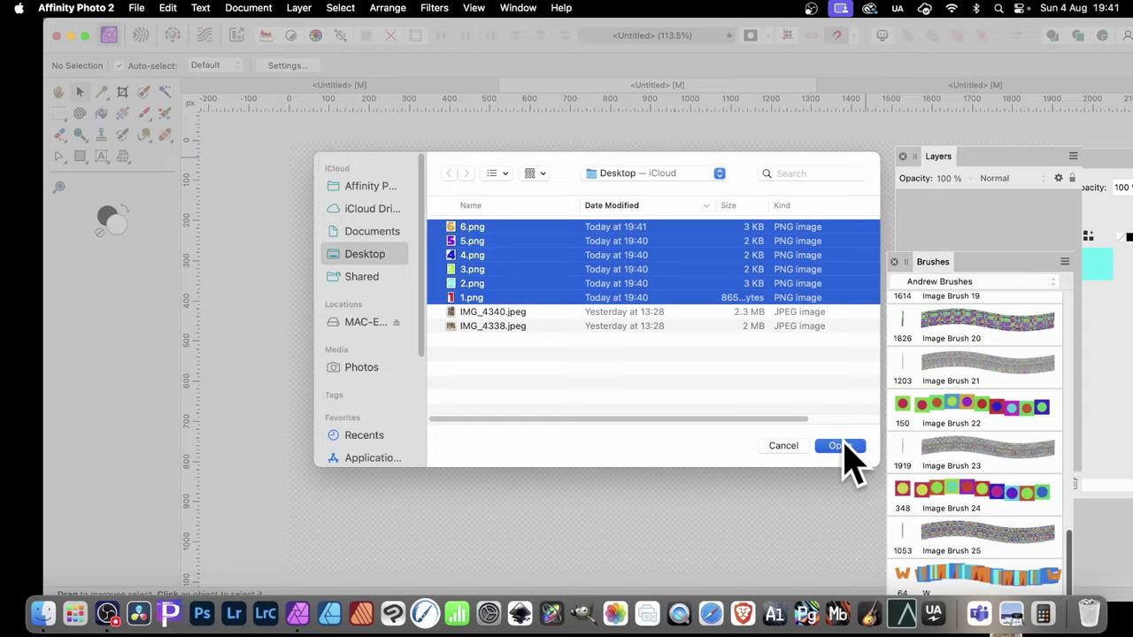
click(839, 446)
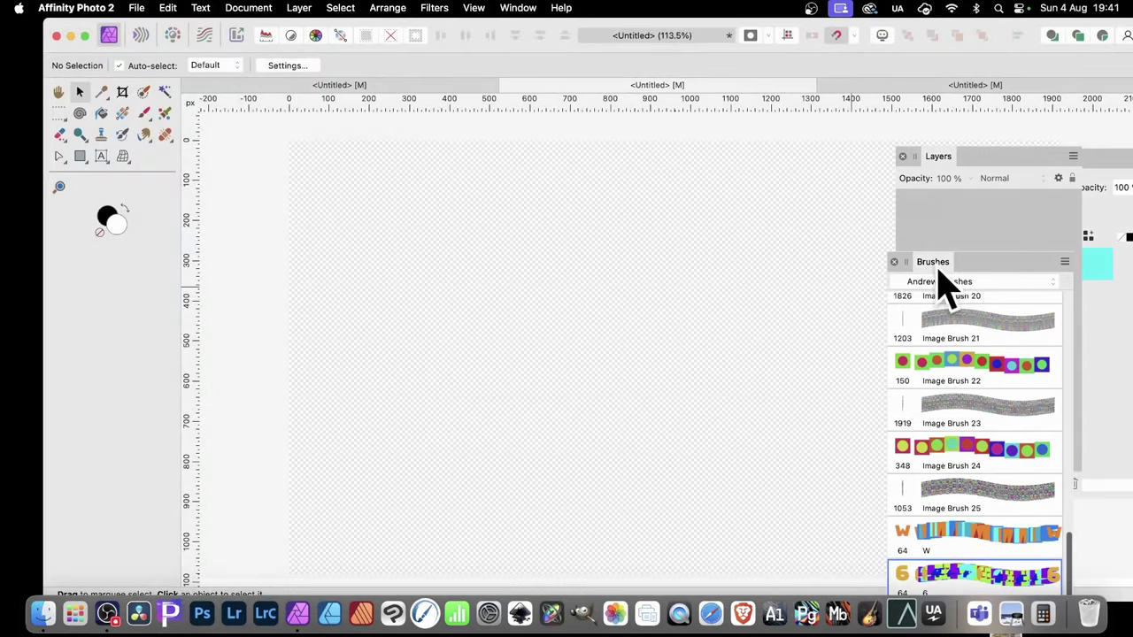
drag(938, 270, 767, 133)
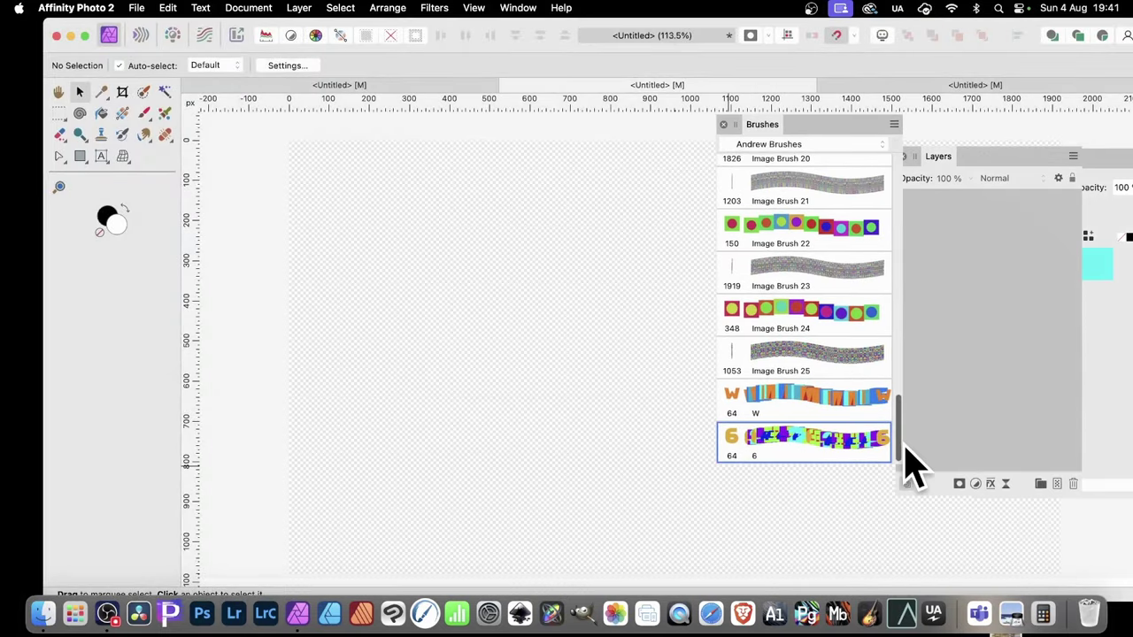
In brush 6's General settings, set Size to 217.3 px and Spacing to 8%
double_click(804, 442)
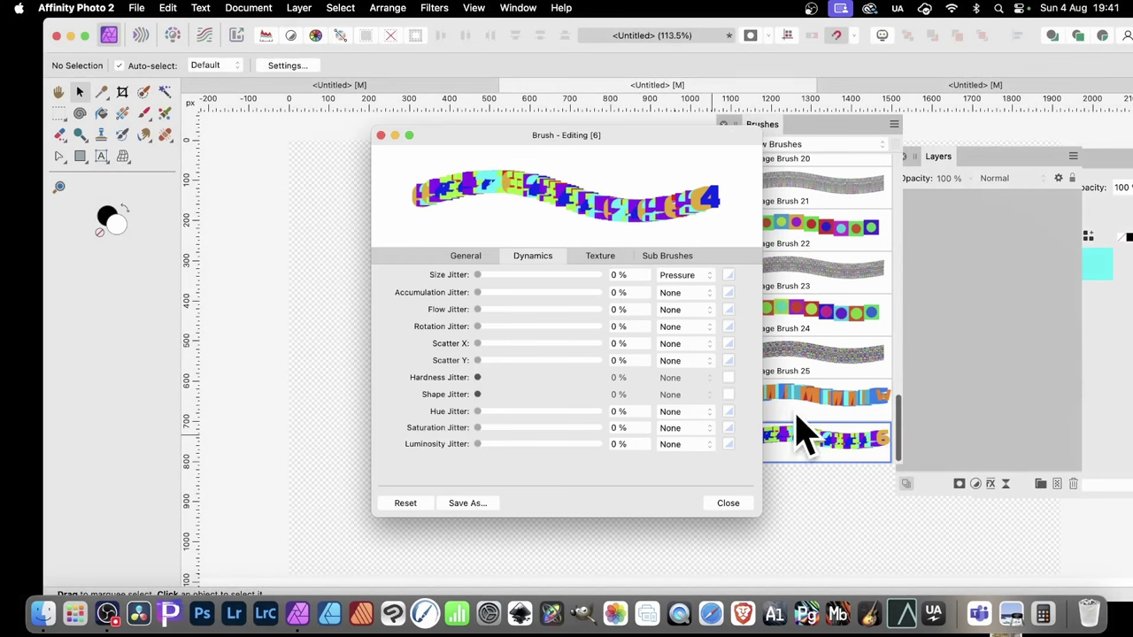
click(460, 256)
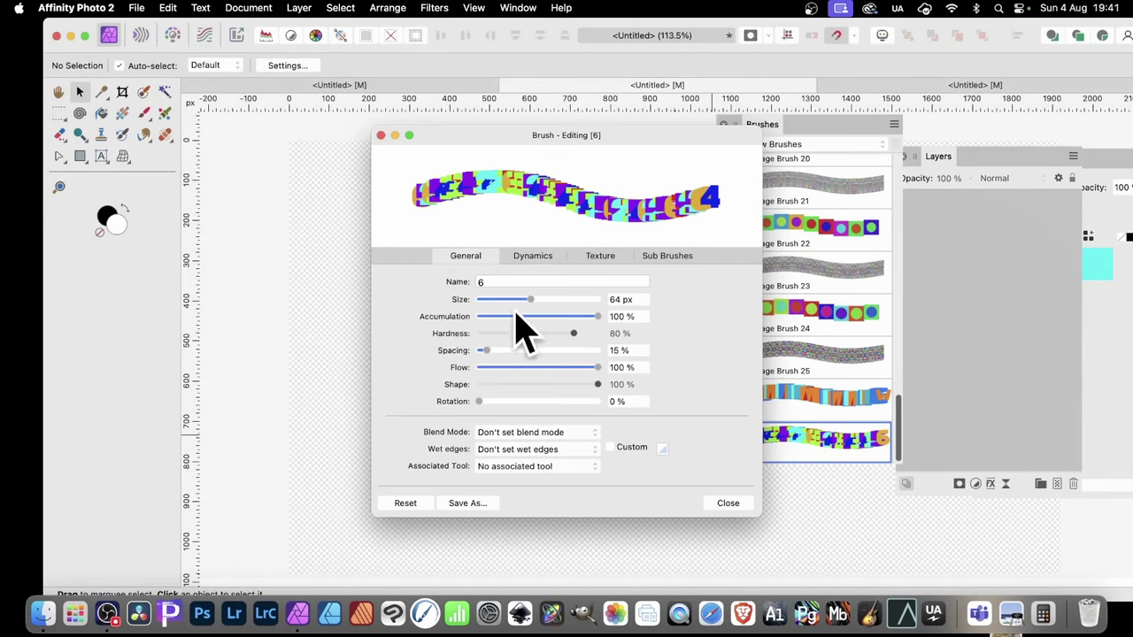
drag(537, 302, 552, 306)
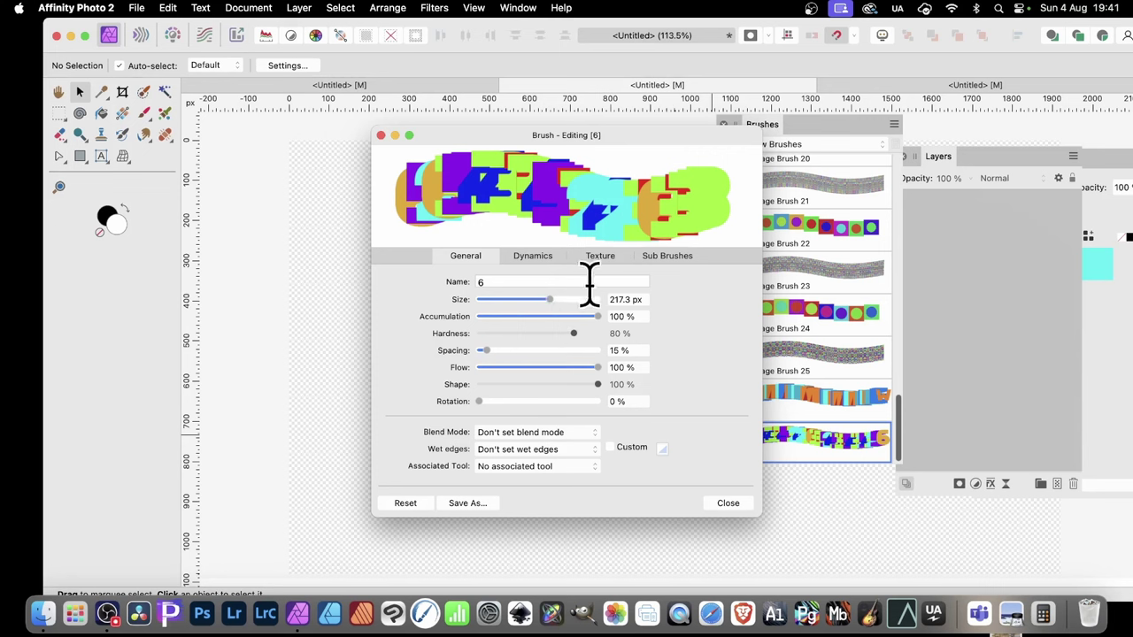
drag(486, 352, 482, 351)
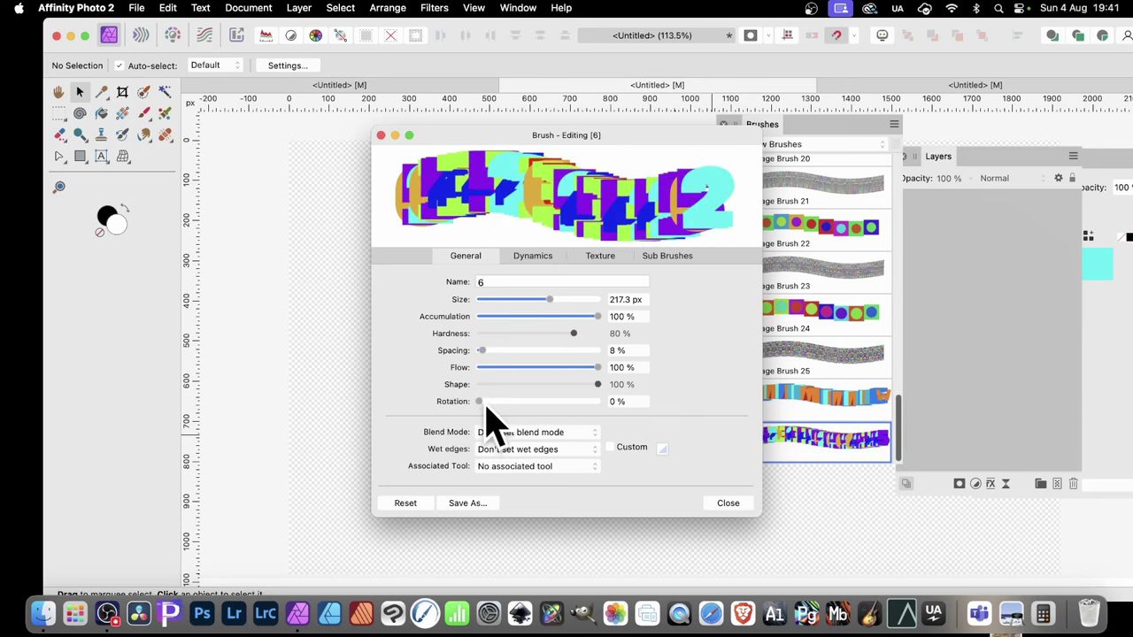
mouse_move(479, 402)
mouse_down()
mouse_move(561, 402)
mouse_move(434, 404)
mouse_move(576, 405)
mouse_move(397, 397)
mouse_up()
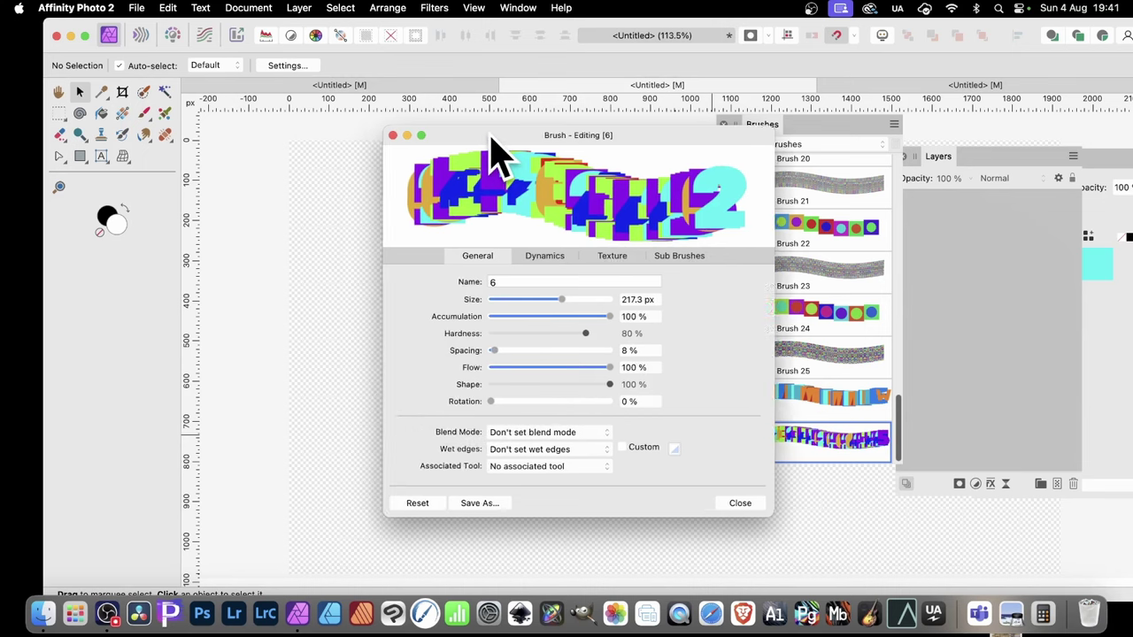
drag(491, 139, 741, 163)
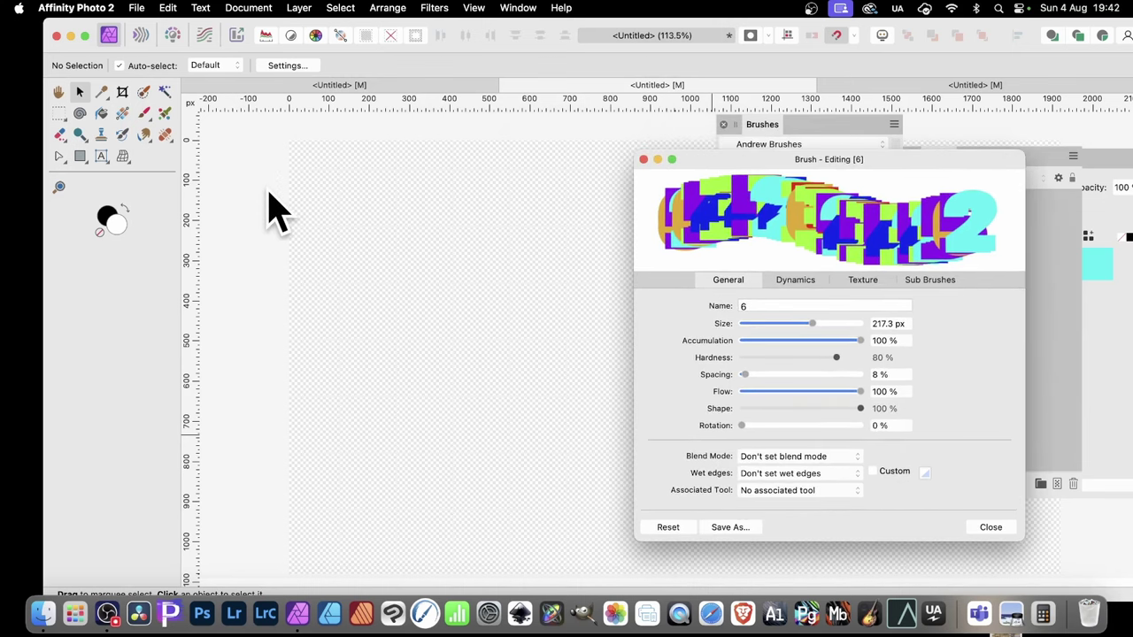
Paint overlapping digit strokes with brush 6, varying spacing between 1% and 38%
key(b)
mouse_move(345, 264)
mouse_down()
mouse_move(461, 310)
mouse_move(535, 296)
mouse_move(376, 416)
mouse_move(363, 341)
mouse_move(370, 266)
mouse_up()
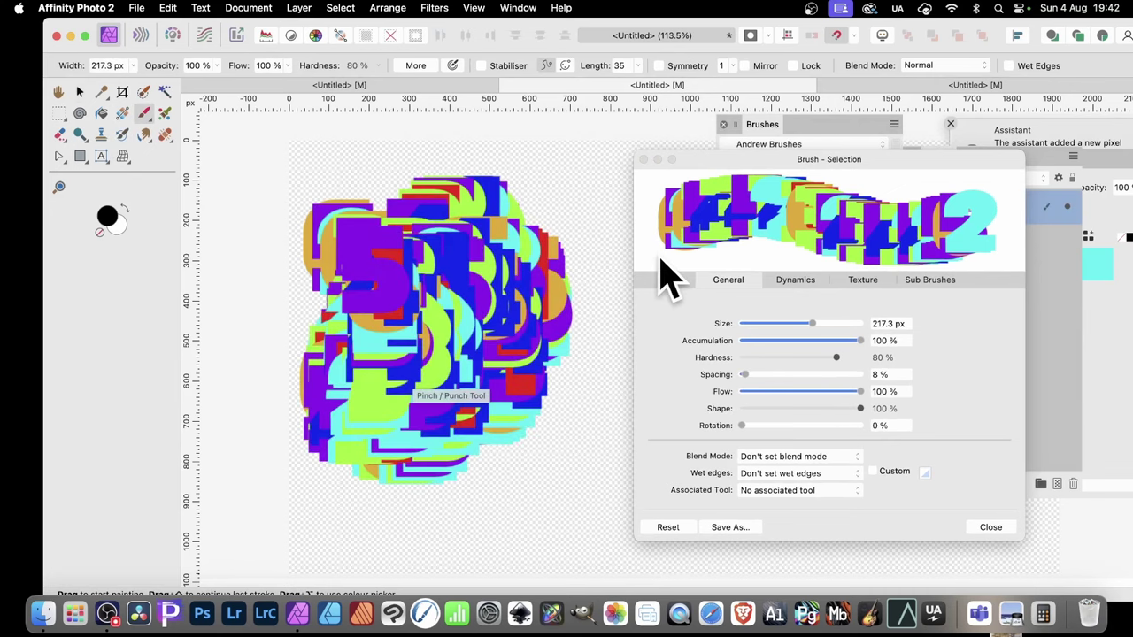
drag(744, 375, 740, 375)
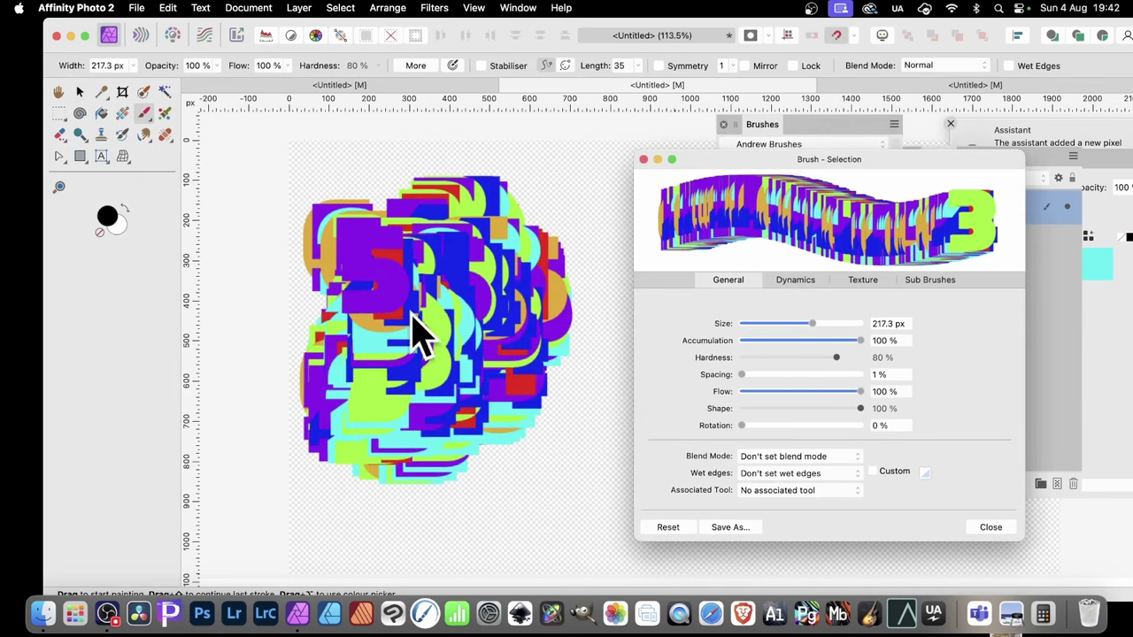
mouse_move(416, 329)
mouse_down()
mouse_move(430, 305)
mouse_move(481, 345)
mouse_move(544, 343)
mouse_up()
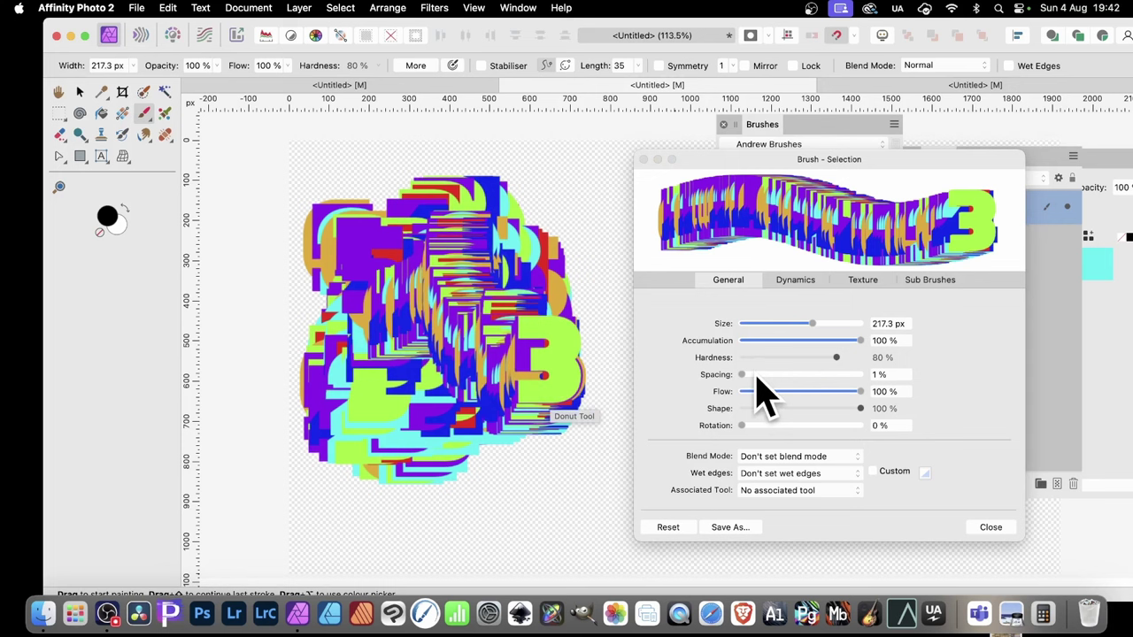
drag(754, 374, 767, 377)
mouse_move(375, 324)
mouse_down()
mouse_move(545, 311)
mouse_move(363, 379)
mouse_move(324, 446)
mouse_move(498, 463)
mouse_up()
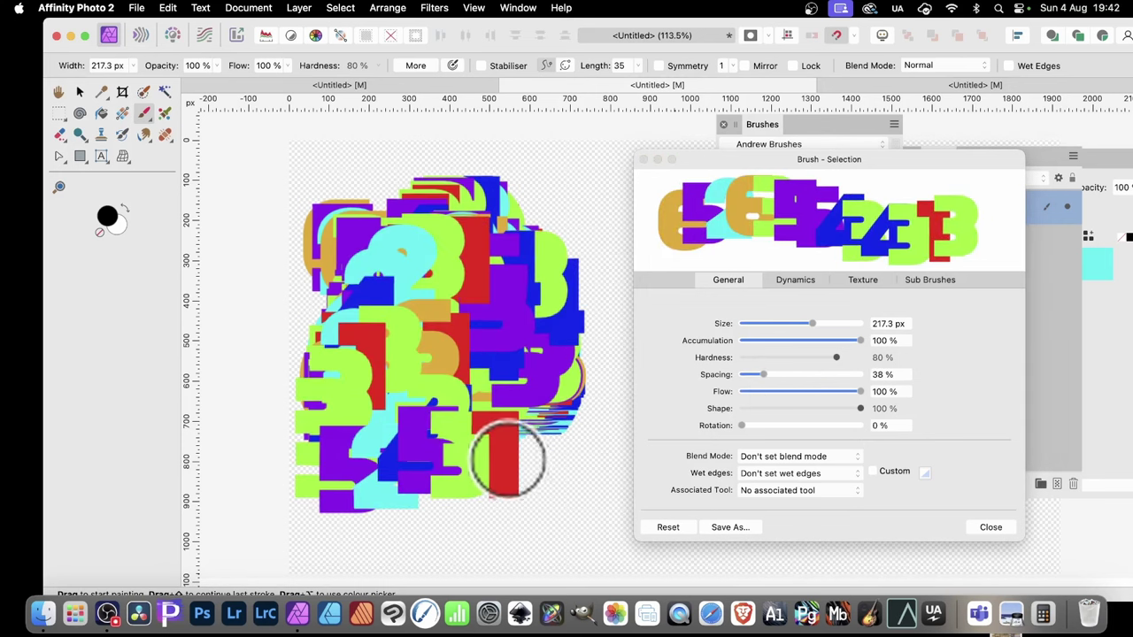
Give the digit brush 84% random size jitter and paint varied-size numbers
click(796, 281)
drag(749, 302, 846, 300)
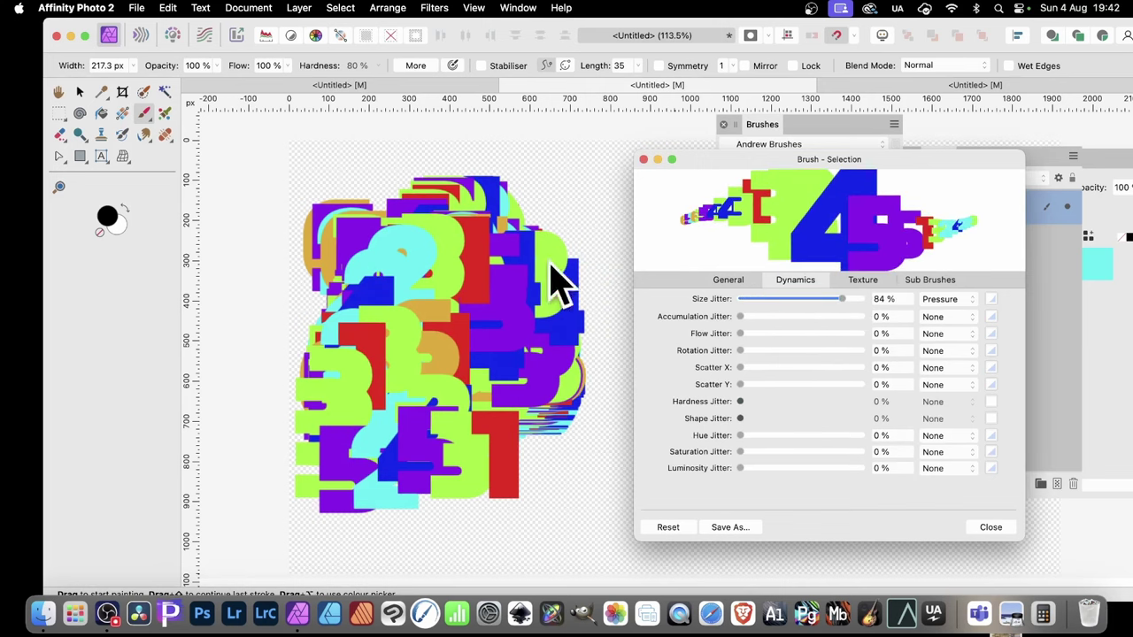
click(965, 301)
click(959, 286)
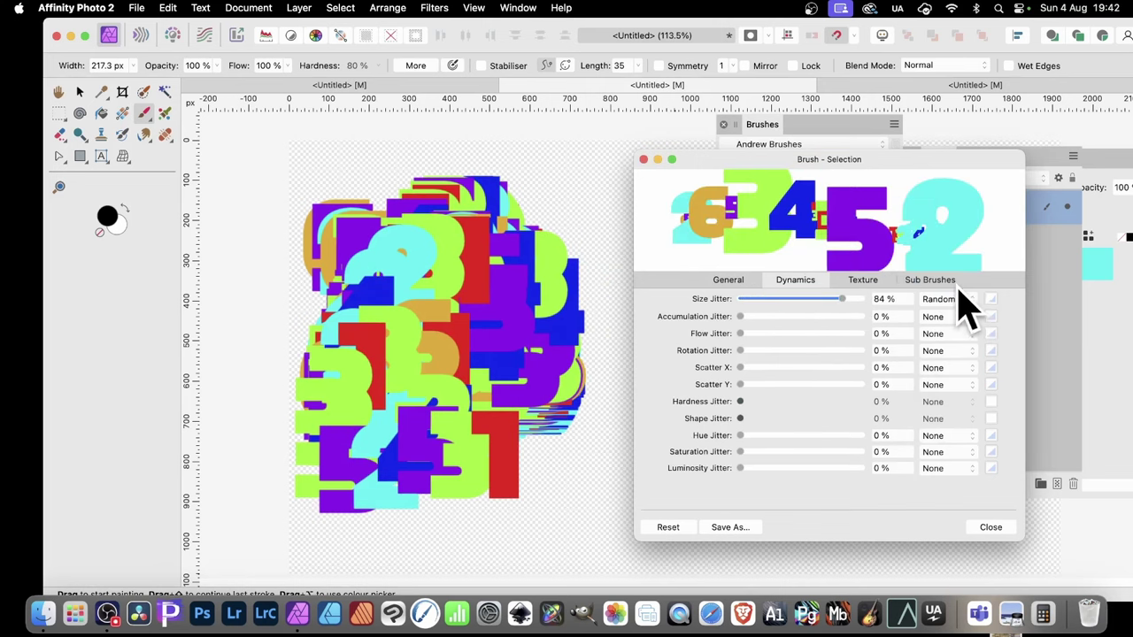
mouse_move(366, 279)
mouse_down()
mouse_move(463, 290)
mouse_move(466, 323)
mouse_move(350, 318)
mouse_move(255, 292)
mouse_move(460, 432)
mouse_move(517, 434)
mouse_move(534, 348)
mouse_move(398, 436)
mouse_move(536, 309)
mouse_move(463, 430)
mouse_move(495, 445)
mouse_move(524, 425)
mouse_up()
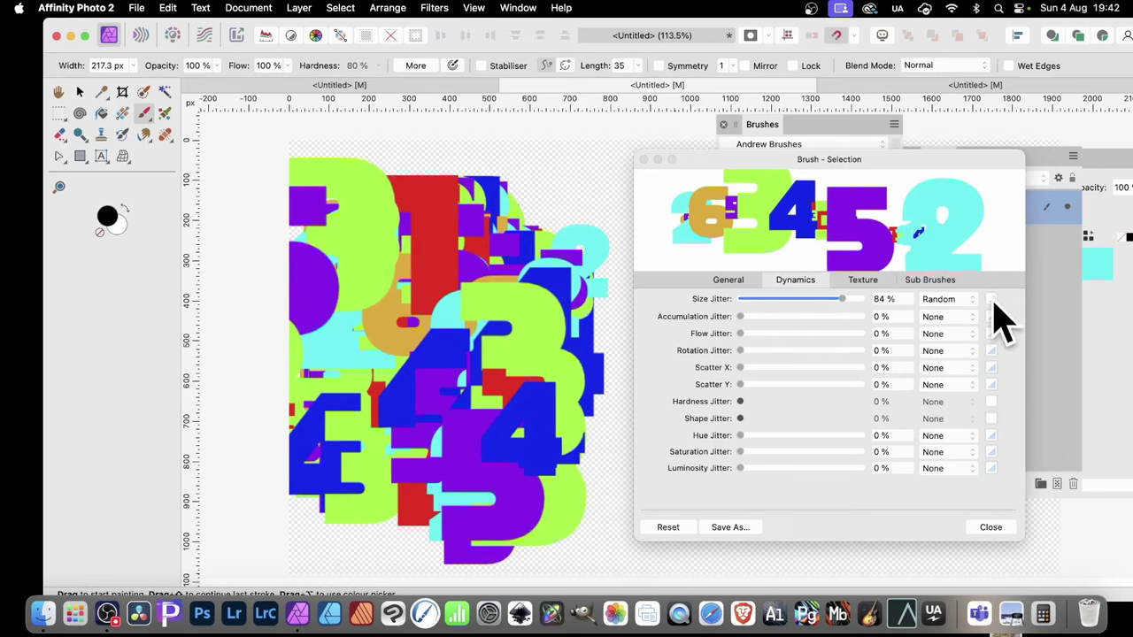
Try several preset size-jitter response curves, then paint fresh numbers across the canvas middle
click(992, 300)
click(1011, 511)
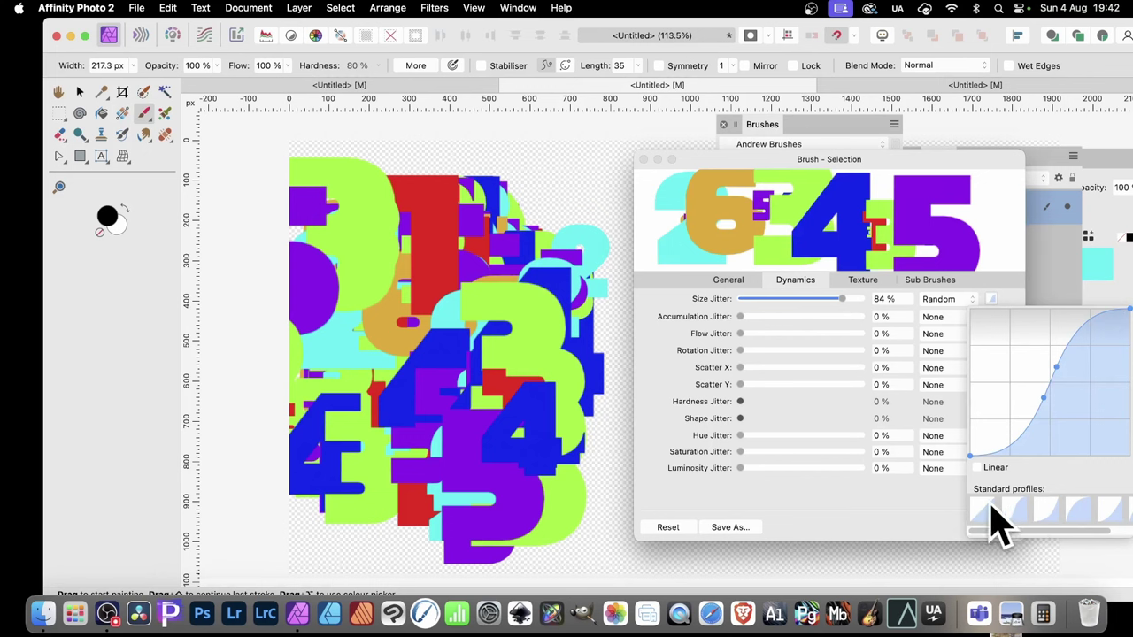
click(1022, 509)
click(1050, 509)
click(1083, 512)
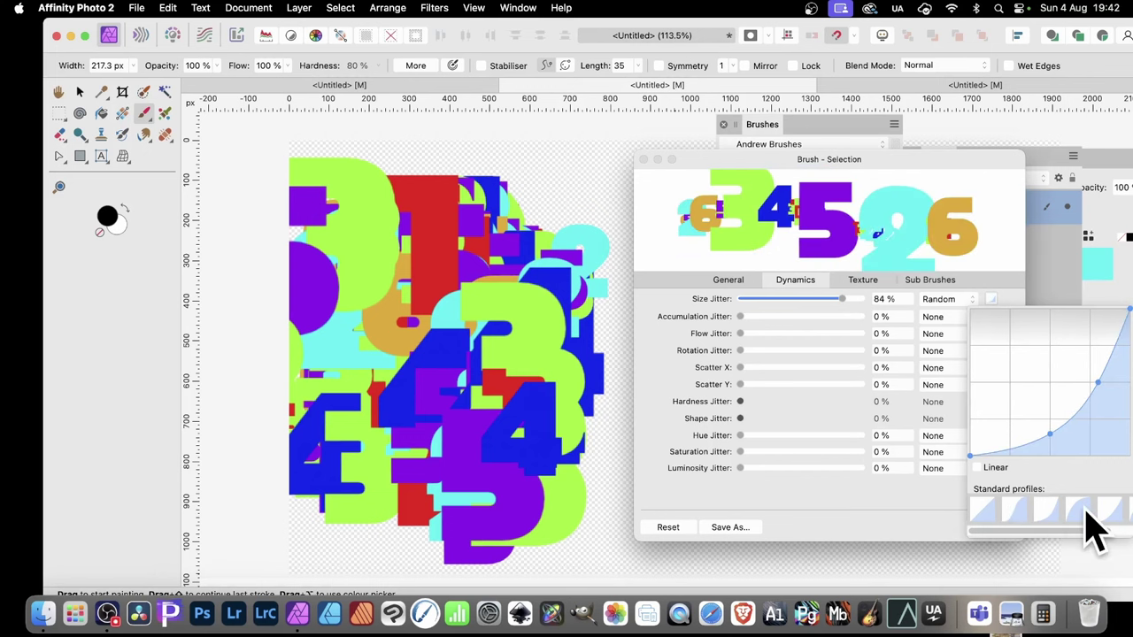
click(392, 354)
mouse_move(419, 336)
mouse_down()
mouse_move(537, 286)
mouse_move(437, 392)
mouse_move(536, 410)
mouse_move(497, 485)
mouse_move(468, 484)
mouse_move(443, 275)
mouse_move(517, 337)
mouse_move(577, 304)
mouse_up()
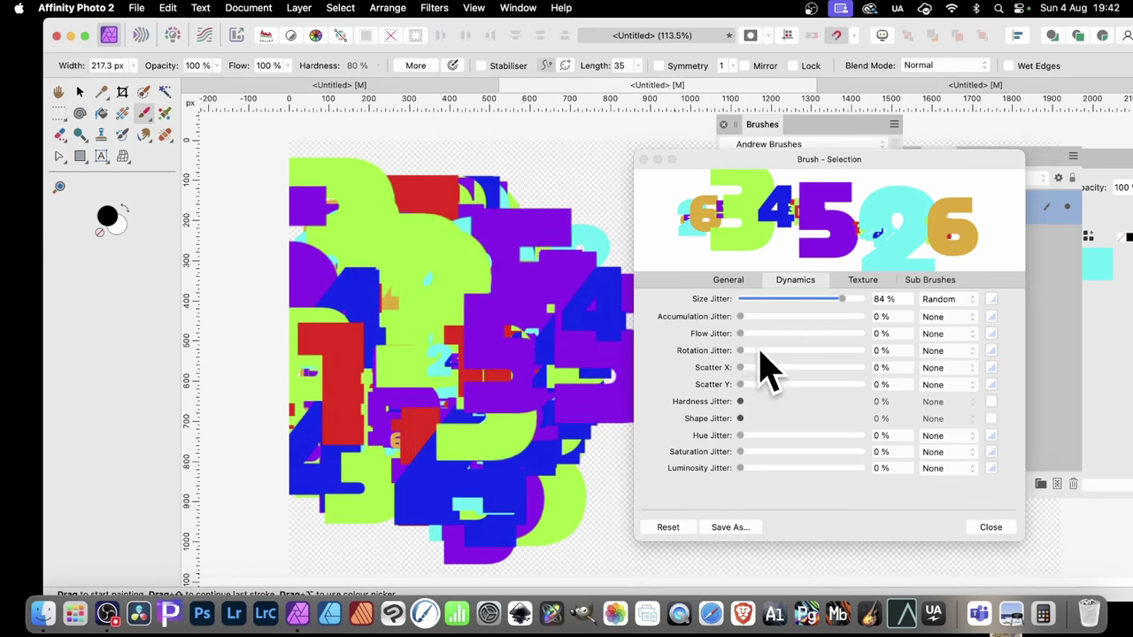
Set random rotation jitter and about 250% scatter, then paint scattered numbers
mouse_move(755, 351)
mouse_down()
mouse_move(961, 358)
mouse_move(607, 380)
mouse_up()
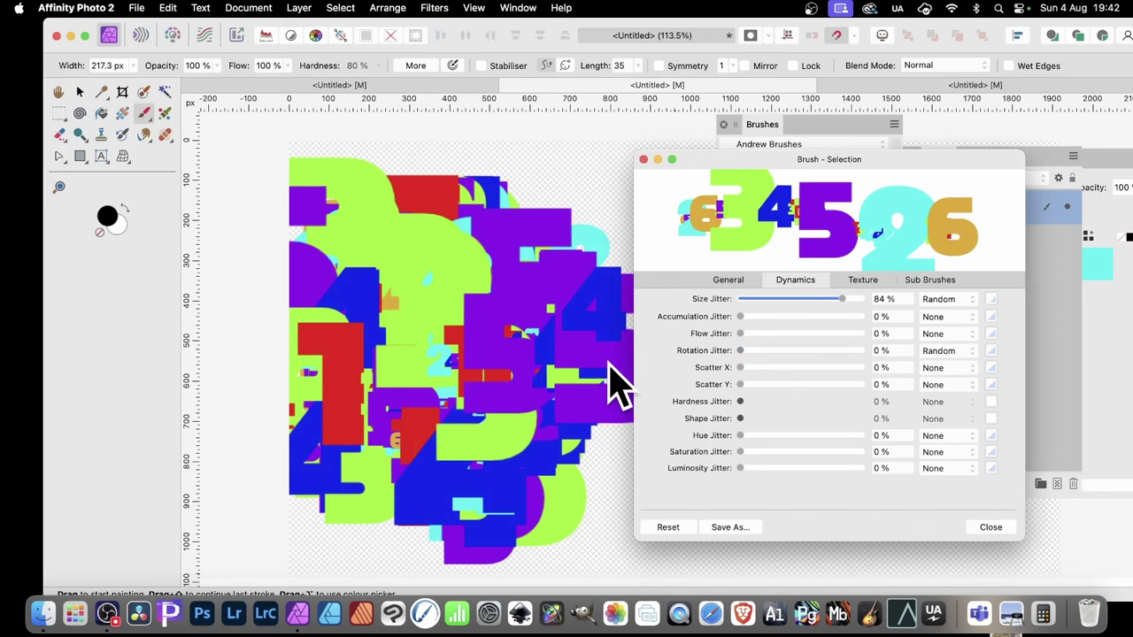
drag(740, 385, 779, 374)
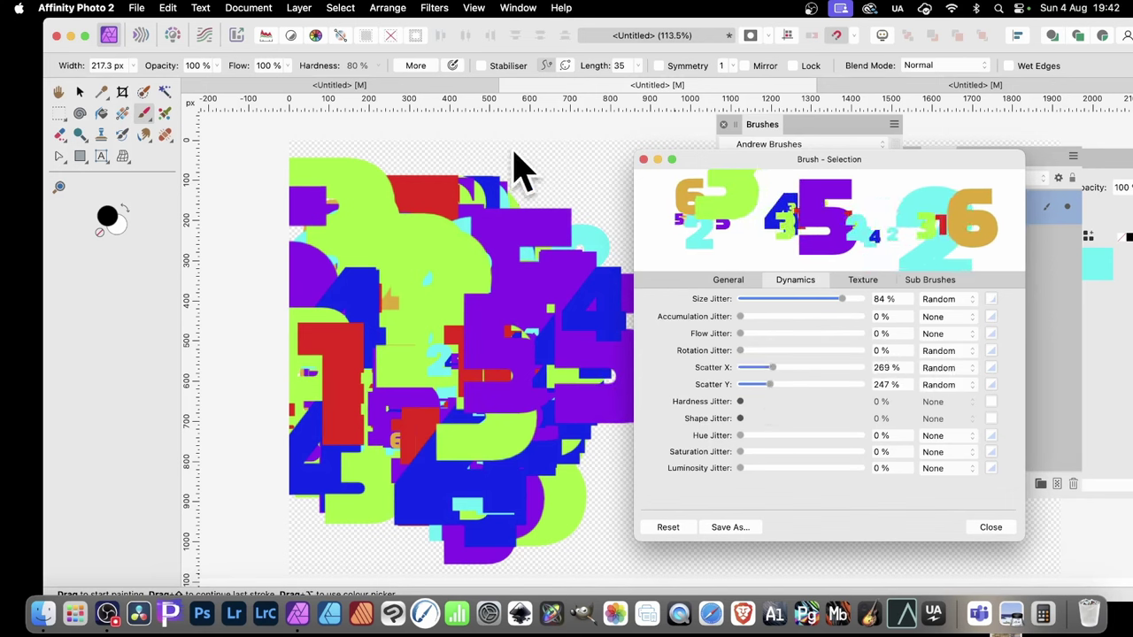
mouse_move(467, 267)
mouse_down()
mouse_move(404, 438)
mouse_move(458, 230)
mouse_move(519, 587)
mouse_move(545, 564)
mouse_move(394, 252)
mouse_move(692, 426)
mouse_move(845, 555)
mouse_move(970, 560)
mouse_move(1046, 529)
mouse_move(947, 407)
mouse_move(561, 153)
mouse_move(546, 99)
mouse_move(391, 193)
mouse_move(347, 345)
mouse_move(499, 406)
mouse_move(380, 307)
mouse_up()
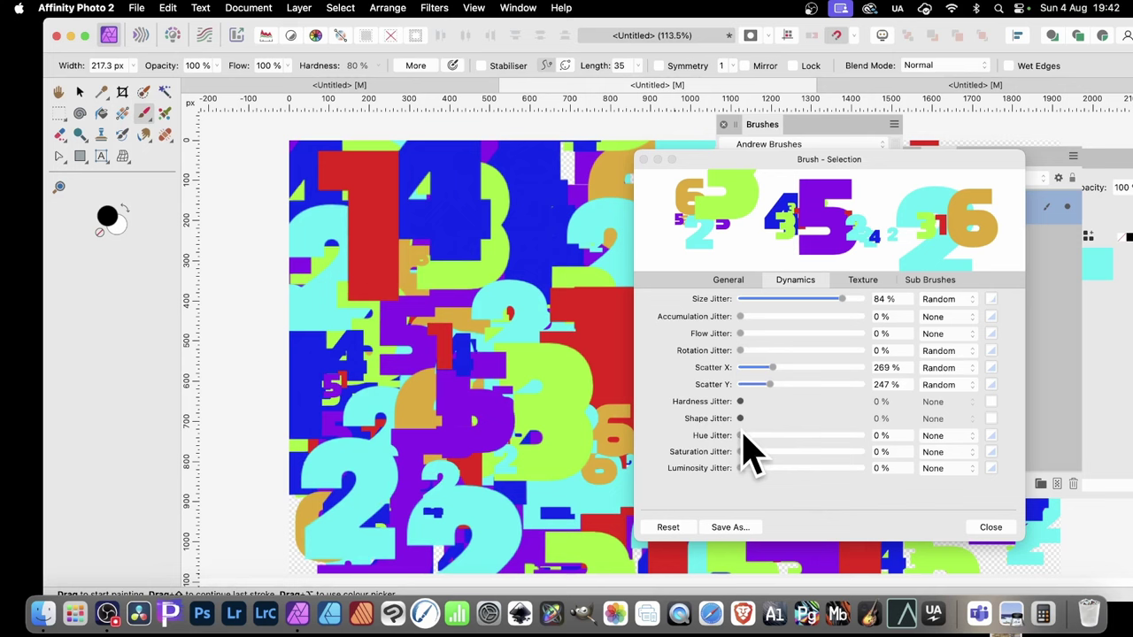
Add 100% random hue jitter with a linear response curve, leaving saturation and luminosity jitter off
drag(752, 435, 891, 435)
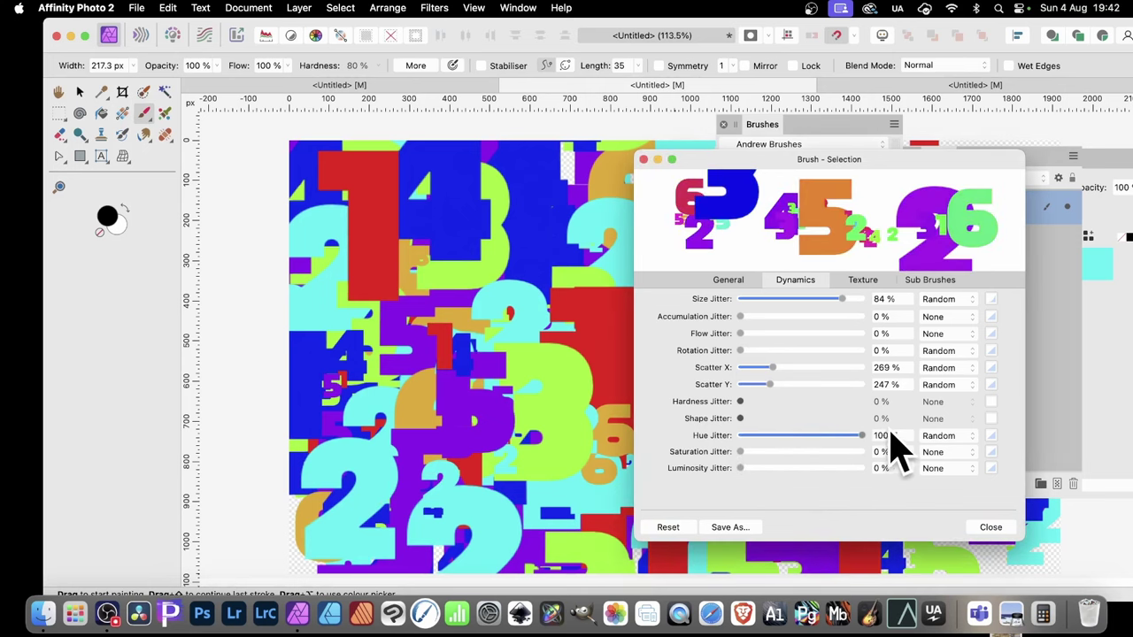
click(951, 437)
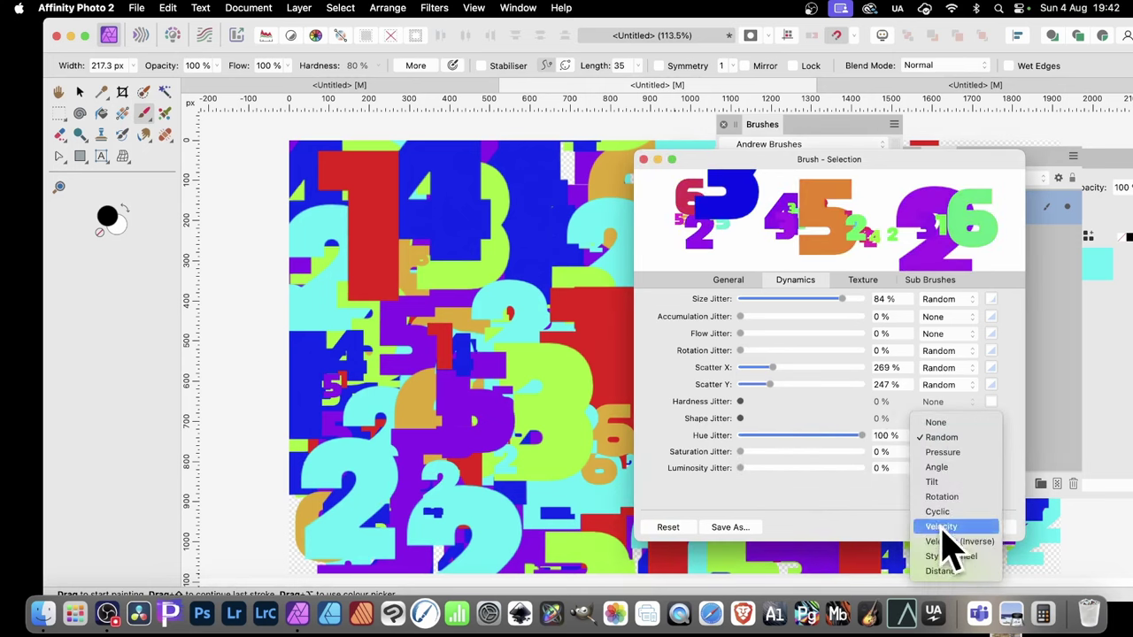
click(958, 438)
click(991, 436)
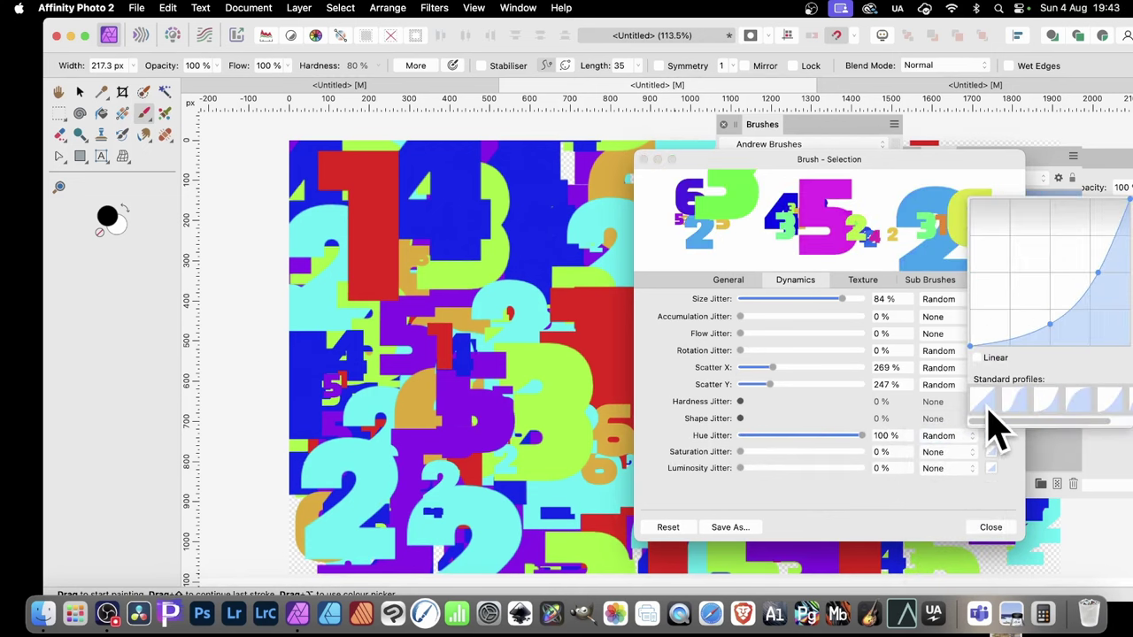
click(989, 409)
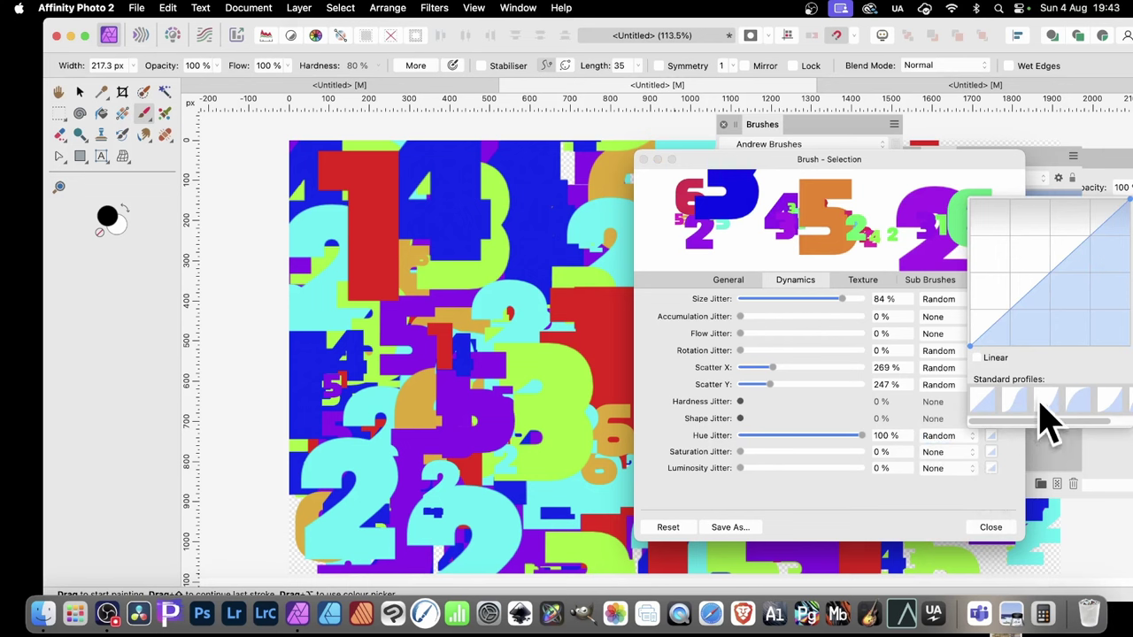
click(989, 514)
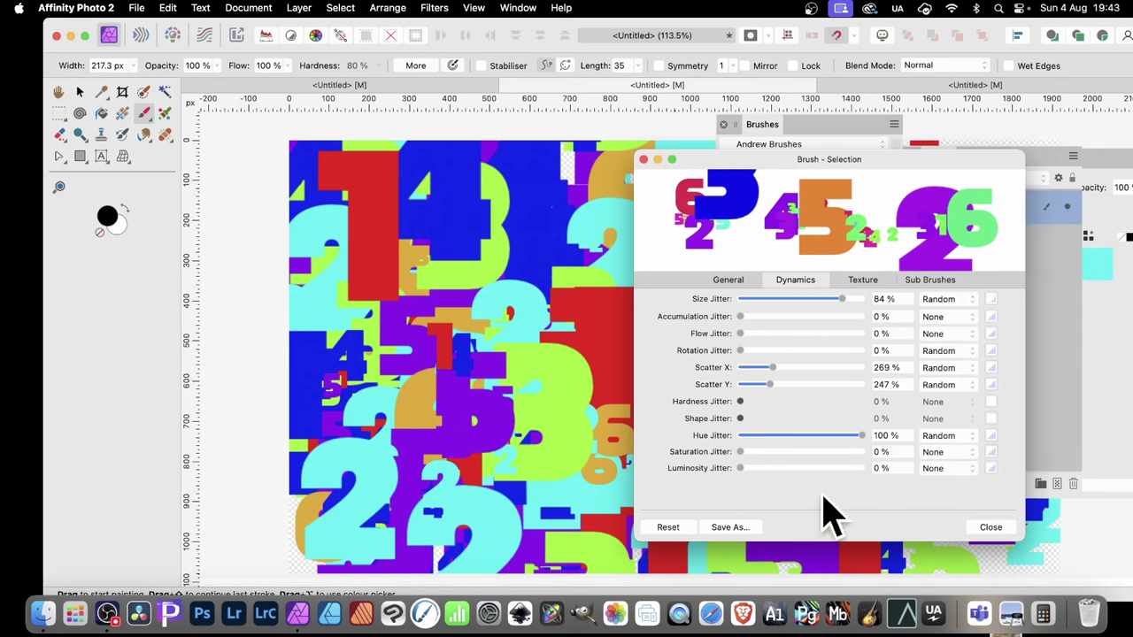
drag(758, 455, 892, 462)
mouse_move(740, 468)
mouse_down()
mouse_move(894, 487)
mouse_move(717, 494)
mouse_up()
drag(867, 453, 727, 455)
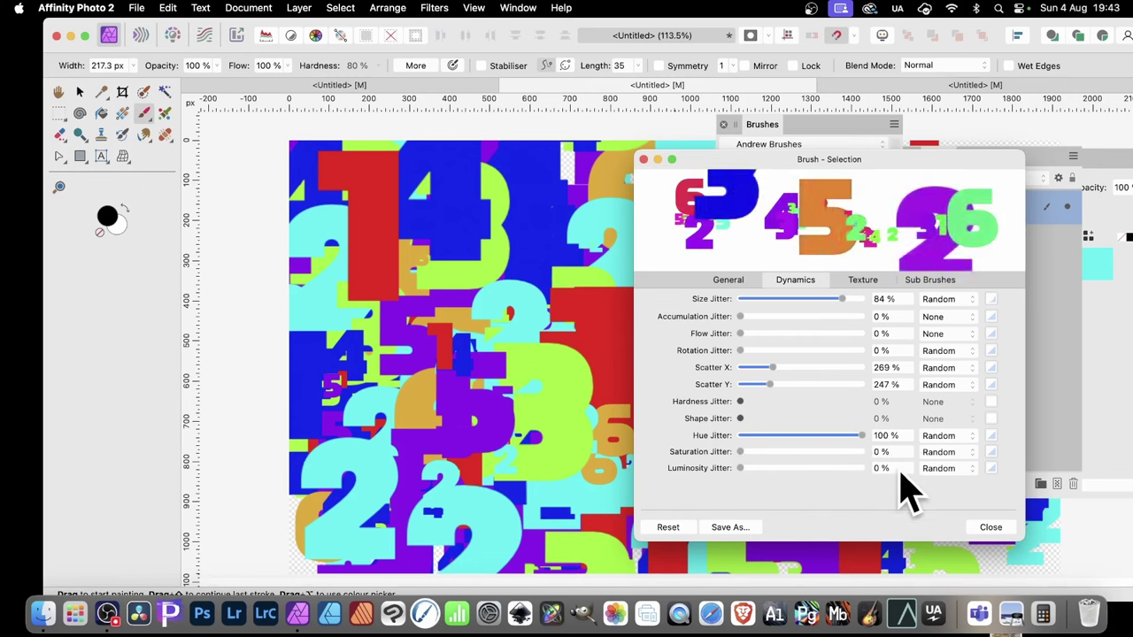
Paint more numbers with brush 6, then add a new empty pixel layer via Layer > New Layer
click(990, 527)
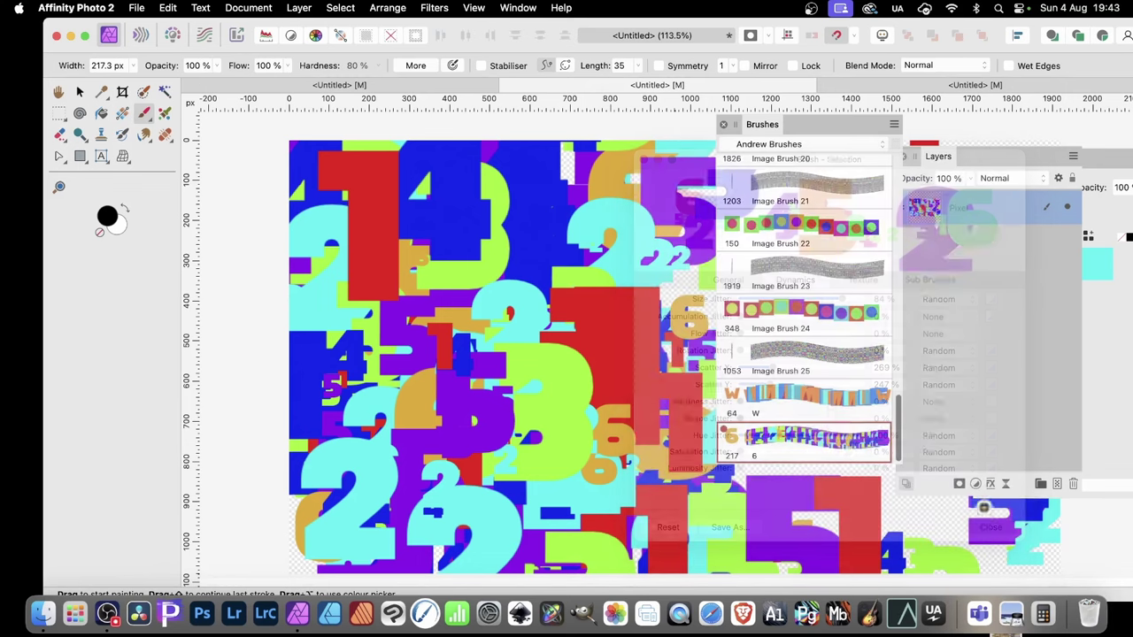
mouse_move(553, 297)
mouse_down()
mouse_move(566, 398)
mouse_move(495, 292)
mouse_move(566, 522)
mouse_move(777, 584)
mouse_move(614, 114)
mouse_move(910, 273)
mouse_move(846, 539)
mouse_move(685, 232)
mouse_move(599, 254)
mouse_move(649, 412)
mouse_move(657, 295)
mouse_up()
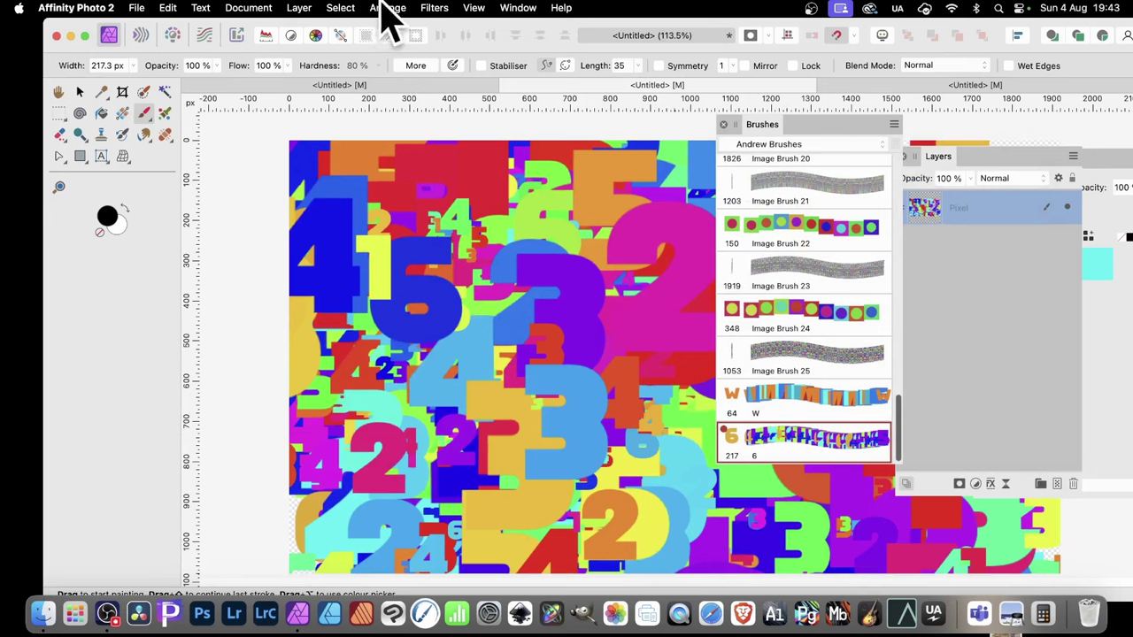
click(299, 9)
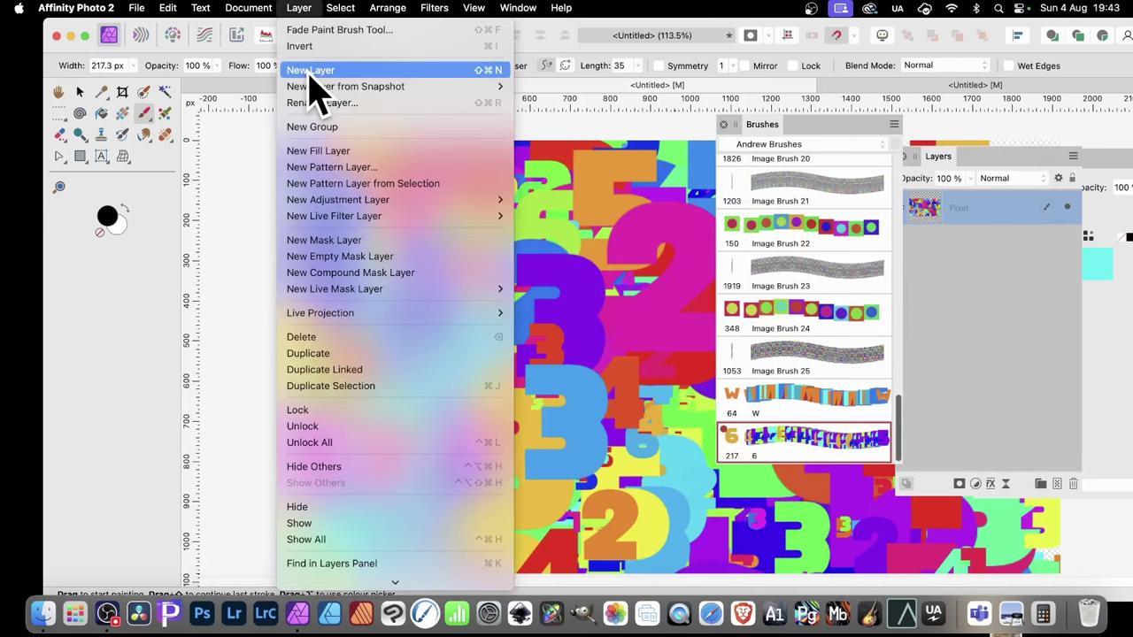
click(310, 71)
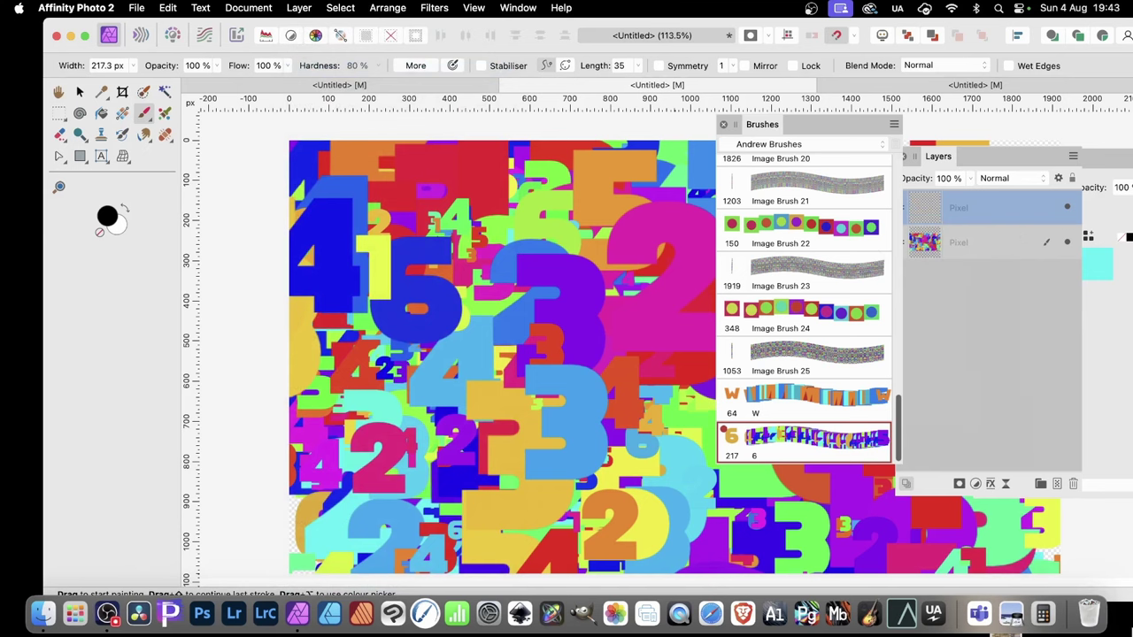
Give the new layer a wider Outer Shadow and a 3D effect with 7.2 px radius
click(990, 484)
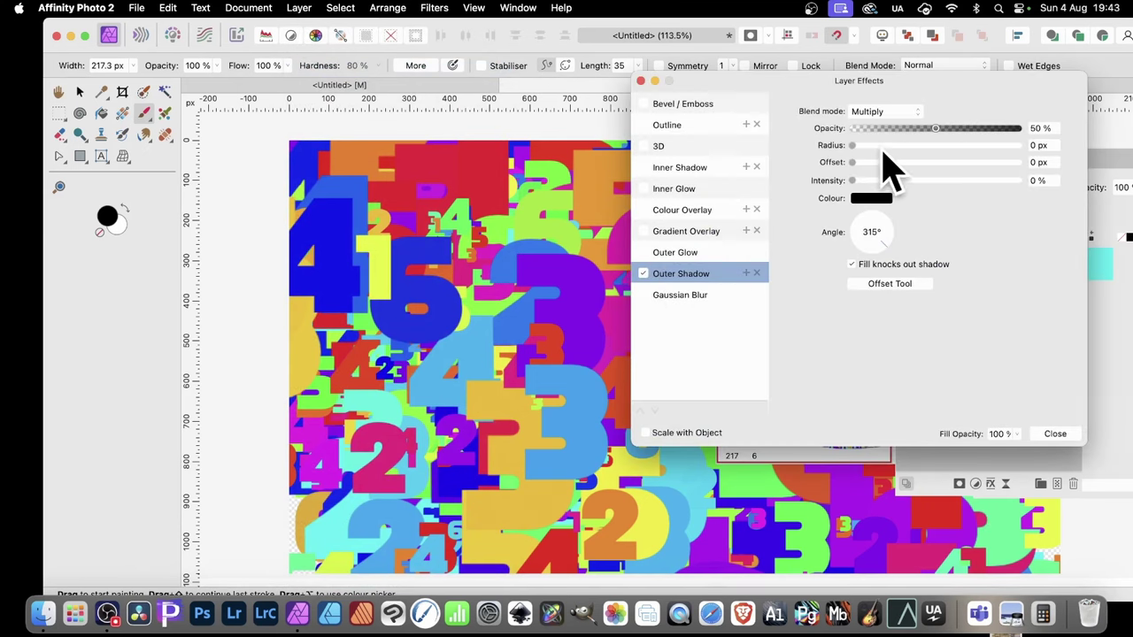
drag(881, 147, 948, 182)
click(683, 147)
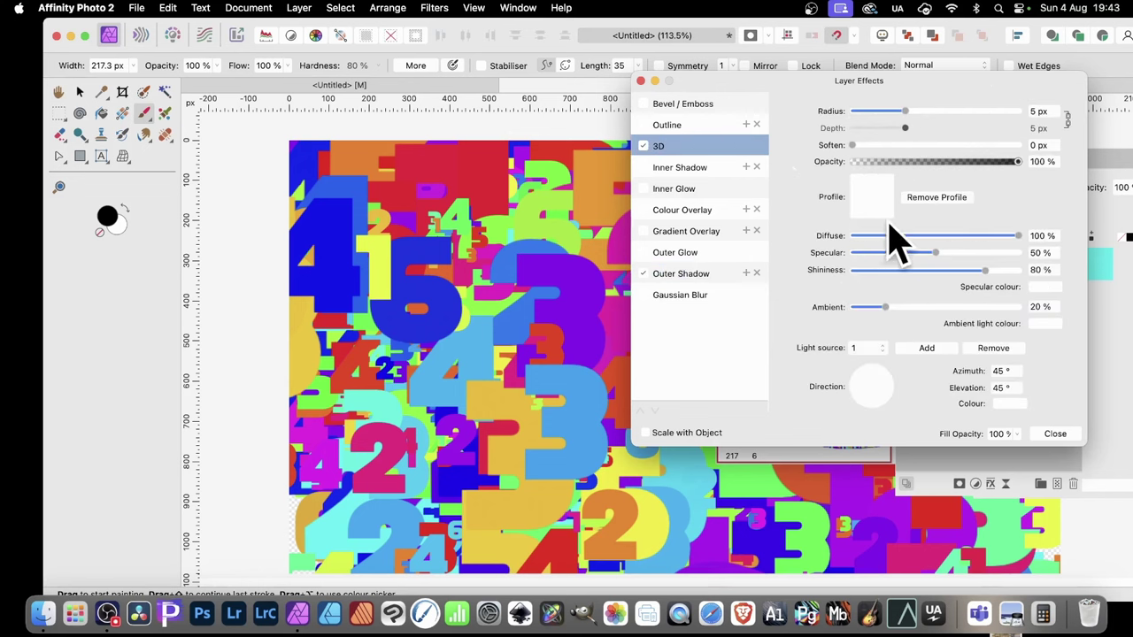
drag(906, 112, 914, 112)
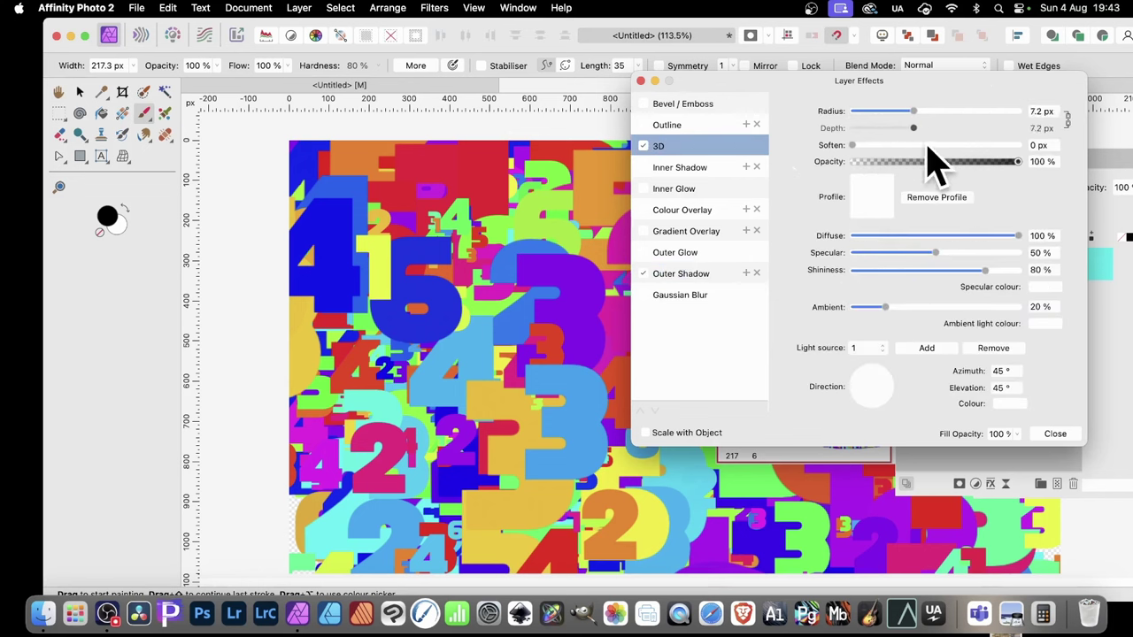
click(1060, 433)
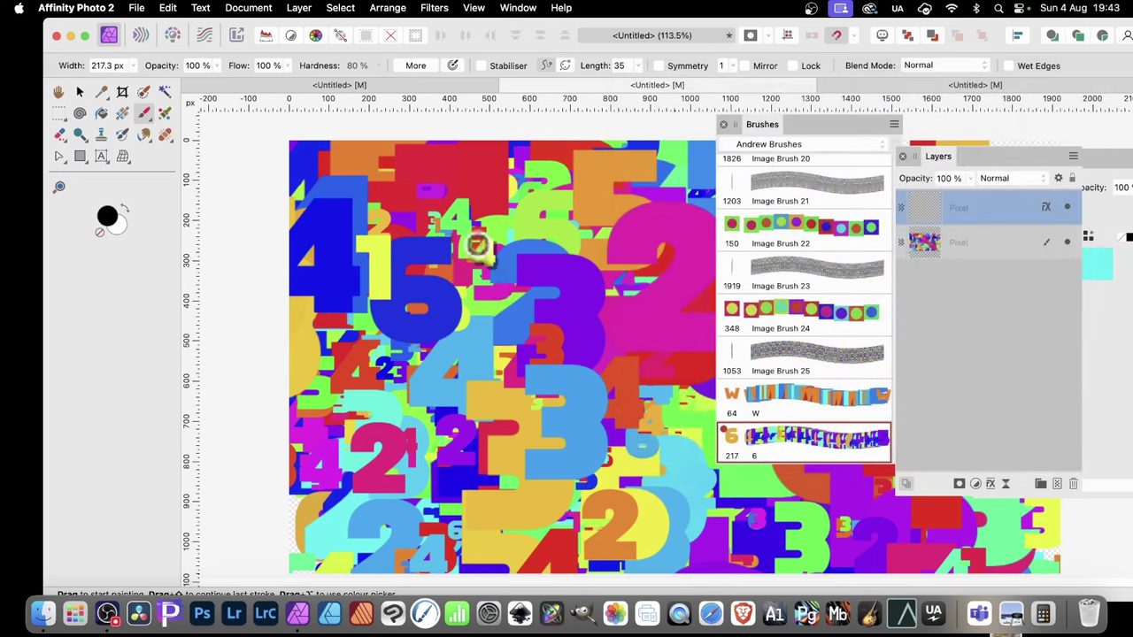
Paint two strokes of embossed, shadowed digits across the canvas with brush 6
mouse_move(476, 246)
mouse_down()
mouse_move(451, 356)
mouse_move(516, 356)
mouse_move(581, 438)
mouse_move(688, 483)
mouse_move(457, 392)
mouse_up()
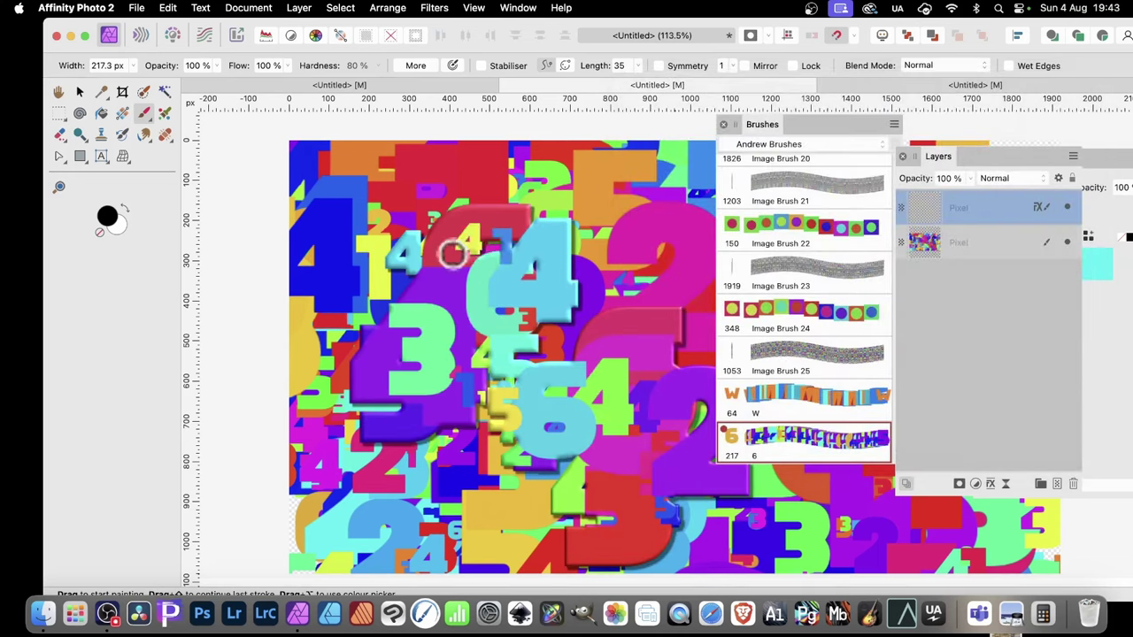
mouse_move(452, 254)
mouse_down()
mouse_move(369, 407)
mouse_move(373, 538)
mouse_move(540, 203)
mouse_move(575, 180)
mouse_move(578, 384)
mouse_move(604, 451)
mouse_move(591, 483)
mouse_move(680, 490)
mouse_move(723, 533)
mouse_move(898, 551)
mouse_move(1000, 546)
mouse_move(1018, 521)
mouse_move(749, 462)
mouse_move(609, 295)
mouse_move(636, 278)
mouse_move(594, 166)
mouse_up()
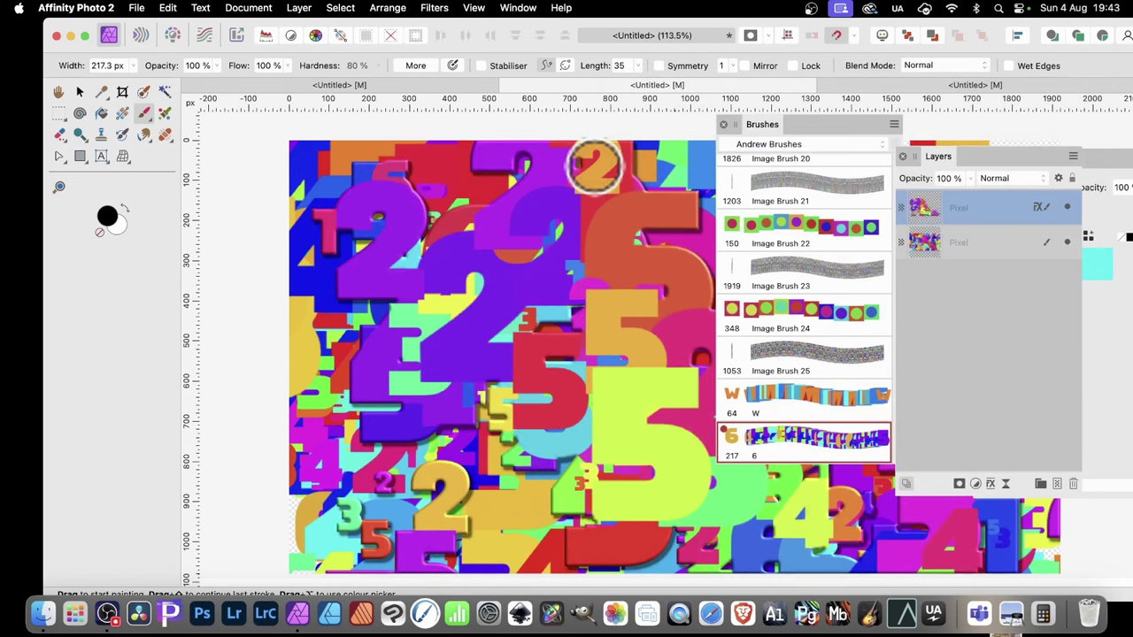
Add a new pixel layer and enable Gaussian Blur in its layer effects
click(298, 7)
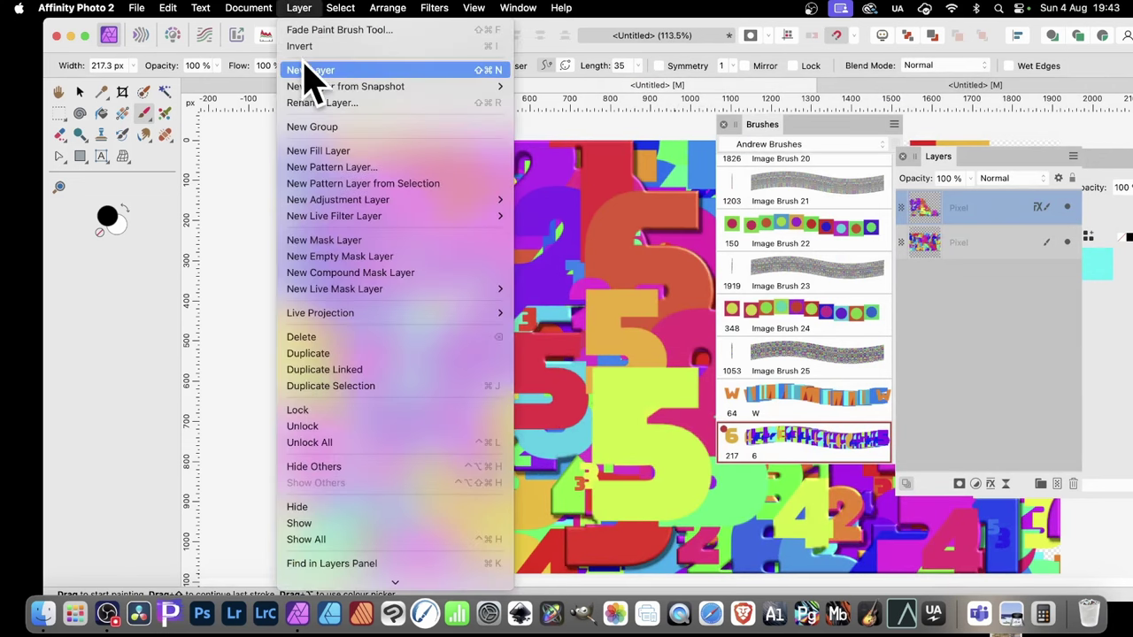
click(309, 70)
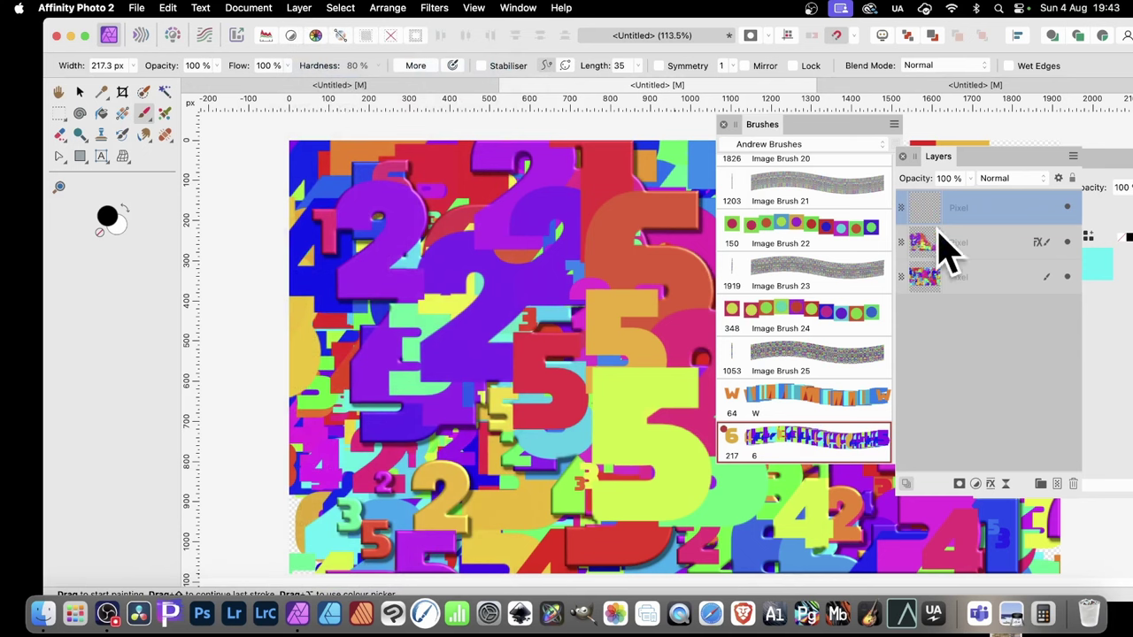
click(990, 483)
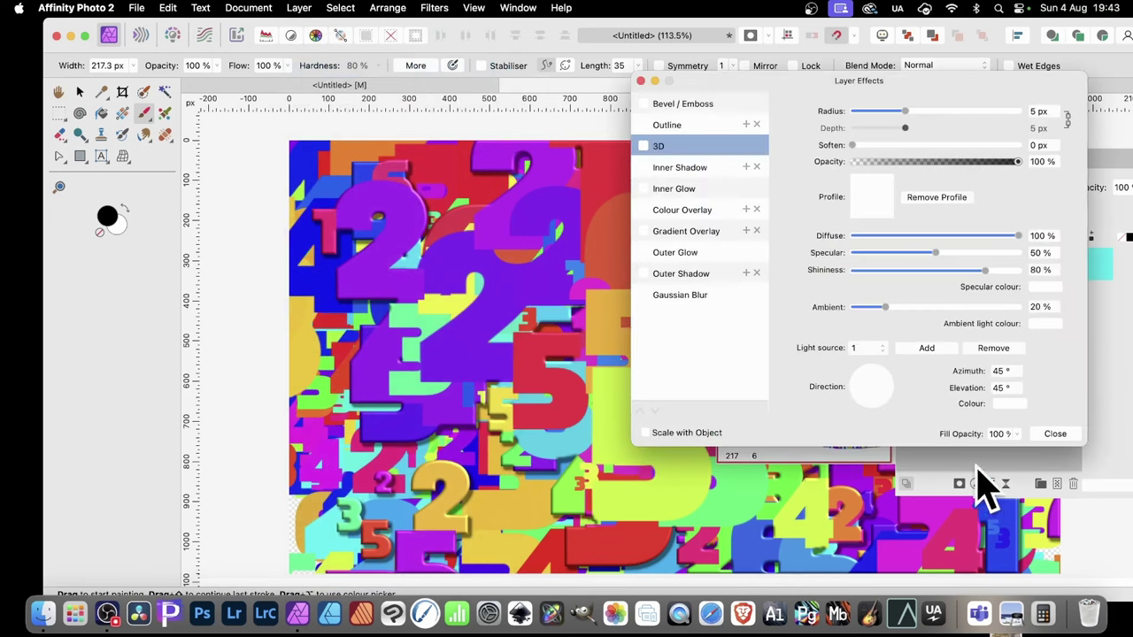
click(663, 298)
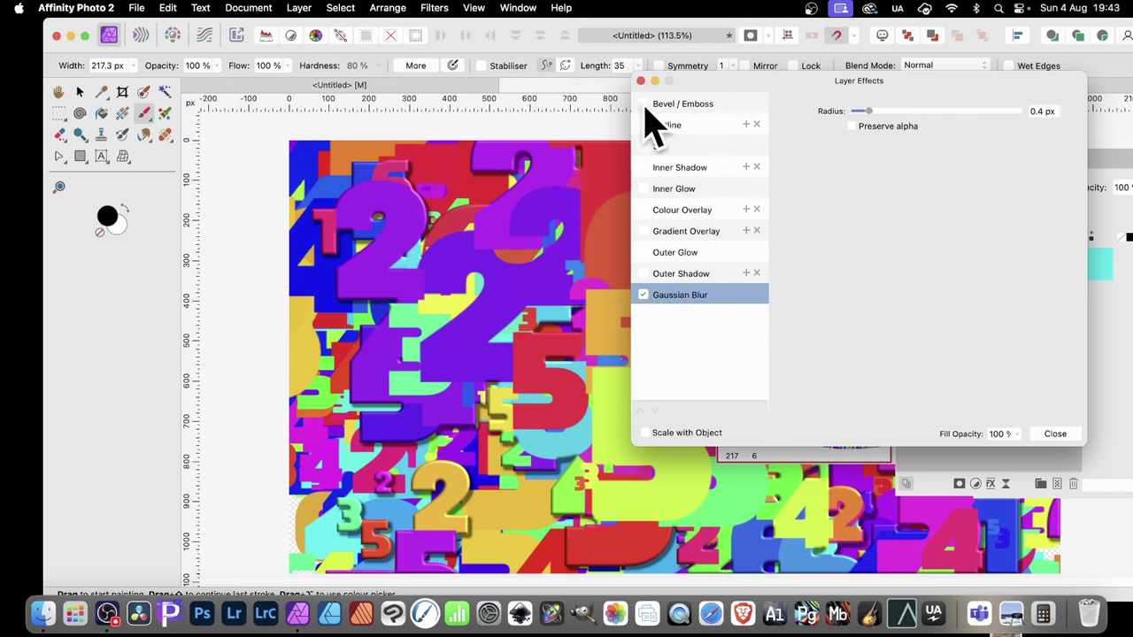
Add Bevel / Emboss and a 4.8 px, 44% Outer Shadow, then paint blurred digits
click(717, 104)
drag(920, 128, 938, 133)
click(681, 274)
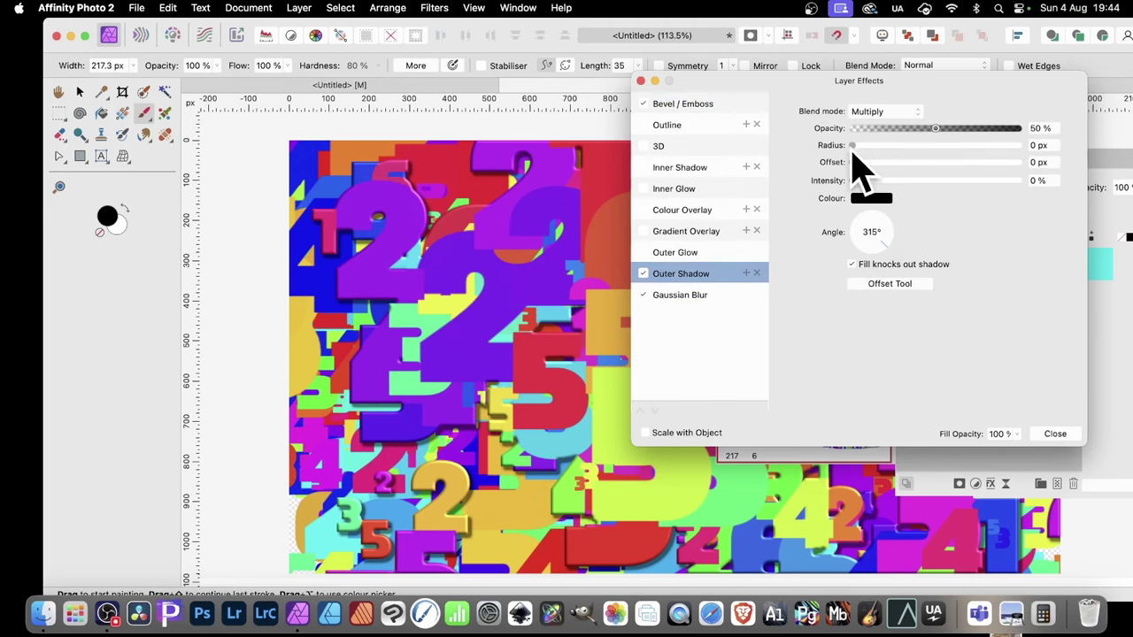
mouse_move(851, 146)
mouse_down()
mouse_move(905, 146)
mouse_move(938, 180)
mouse_up()
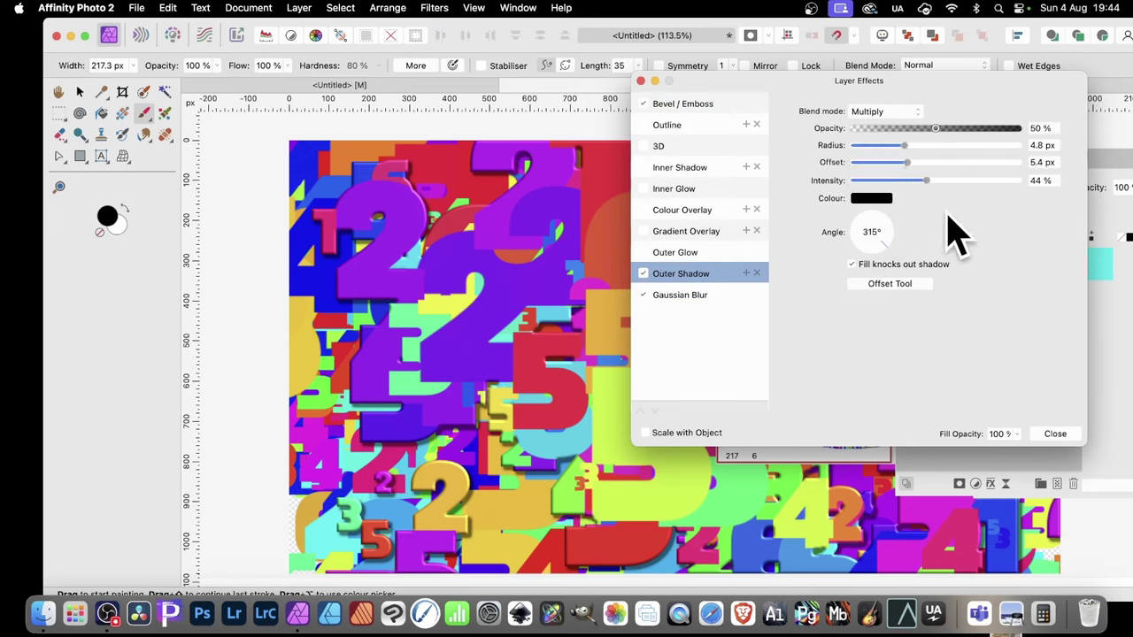
click(1055, 434)
mouse_move(557, 301)
mouse_down()
mouse_move(505, 296)
mouse_move(544, 371)
mouse_move(728, 328)
mouse_move(354, 313)
mouse_move(425, 374)
mouse_move(451, 485)
mouse_move(569, 531)
mouse_move(599, 430)
mouse_move(367, 553)
mouse_move(569, 543)
mouse_move(493, 283)
mouse_move(716, 222)
mouse_move(415, 265)
mouse_move(505, 451)
mouse_move(475, 397)
mouse_move(354, 261)
mouse_move(297, 216)
mouse_up()
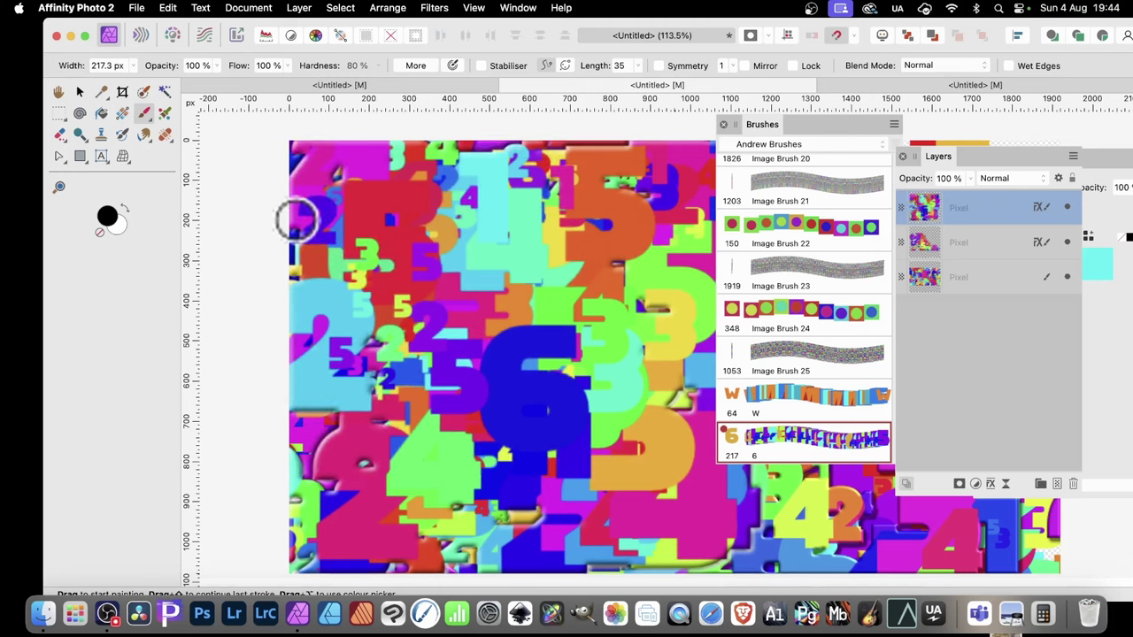
Paint a digit cluster on a new layer and move it up and left
click(299, 8)
click(305, 70)
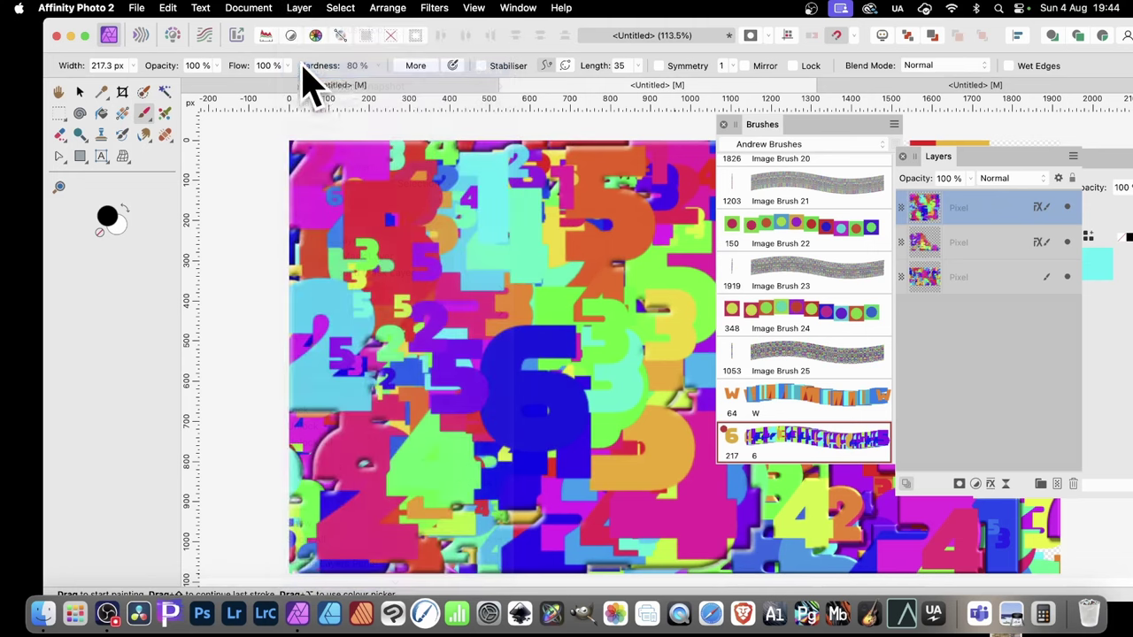
mouse_move(531, 362)
mouse_down()
mouse_move(548, 435)
mouse_move(569, 327)
mouse_move(554, 340)
mouse_move(492, 286)
mouse_move(419, 375)
mouse_up()
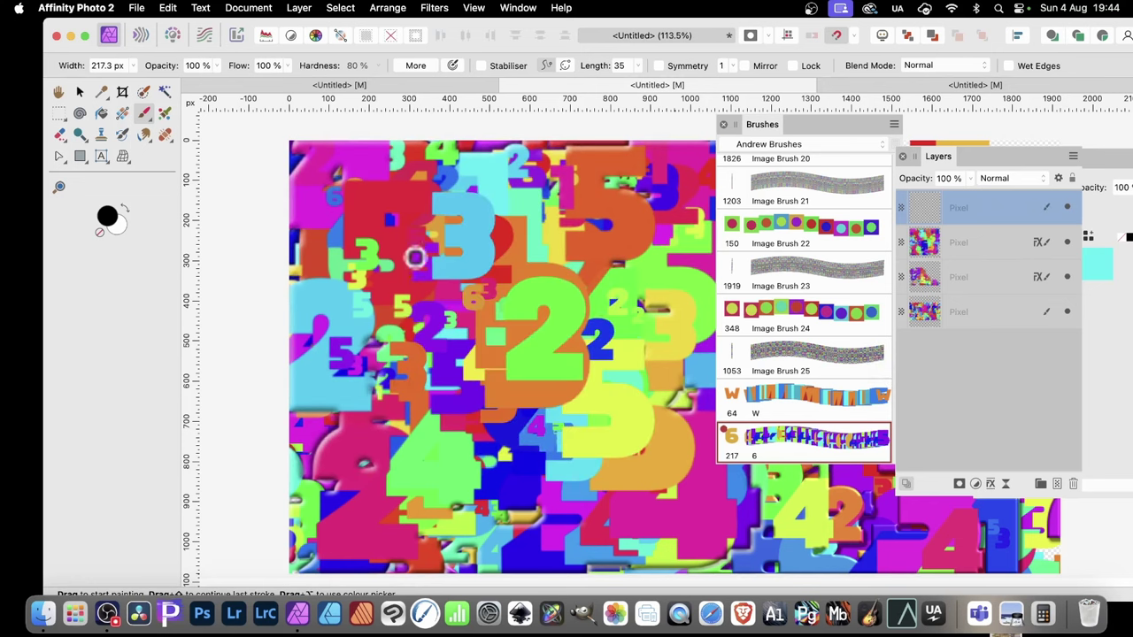
click(79, 92)
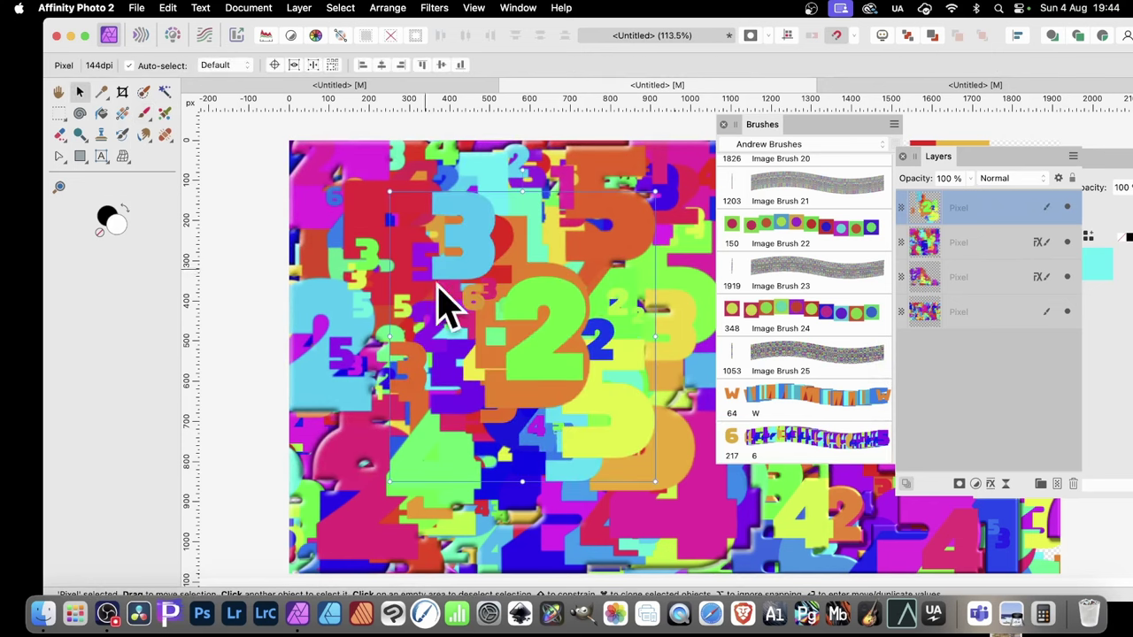
mouse_move(462, 252)
mouse_down()
mouse_move(414, 358)
mouse_move(339, 240)
mouse_move(410, 245)
mouse_move(371, 271)
mouse_up()
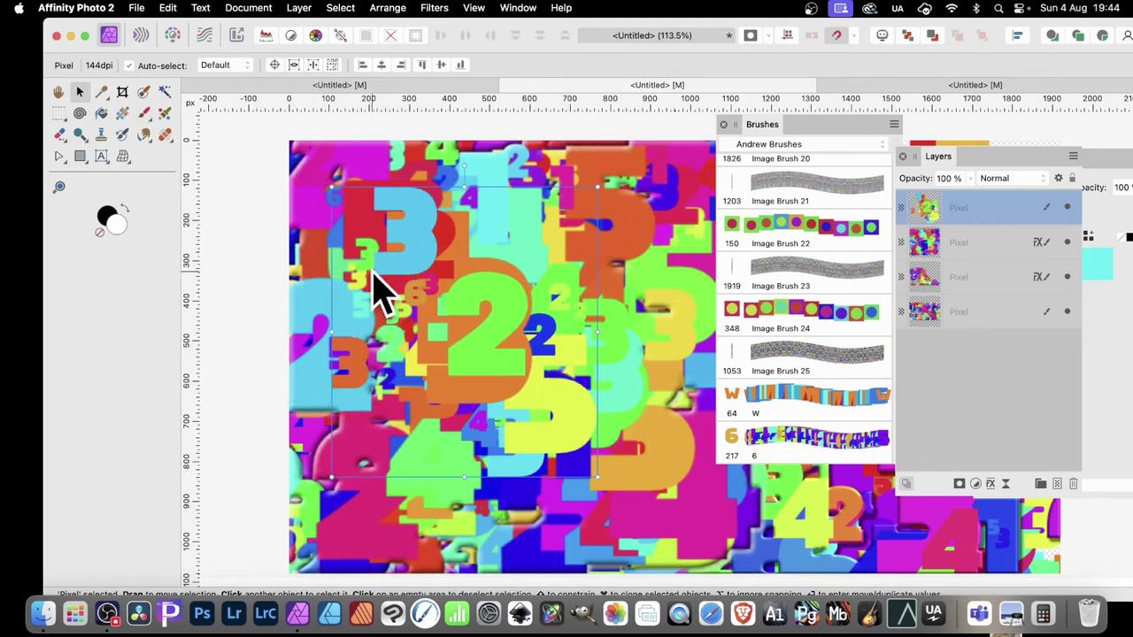
Apply a Filters > Distort > Twirl centred on the digit cluster, including the green 2
click(434, 8)
mouse_move(446, 86)
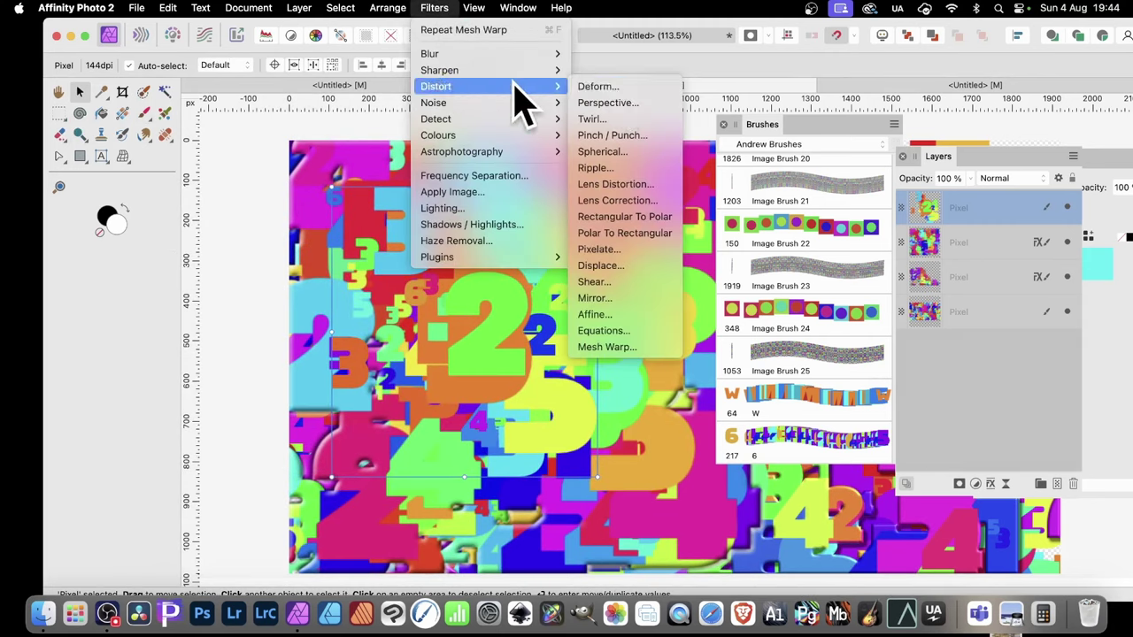
click(608, 119)
drag(460, 301, 512, 426)
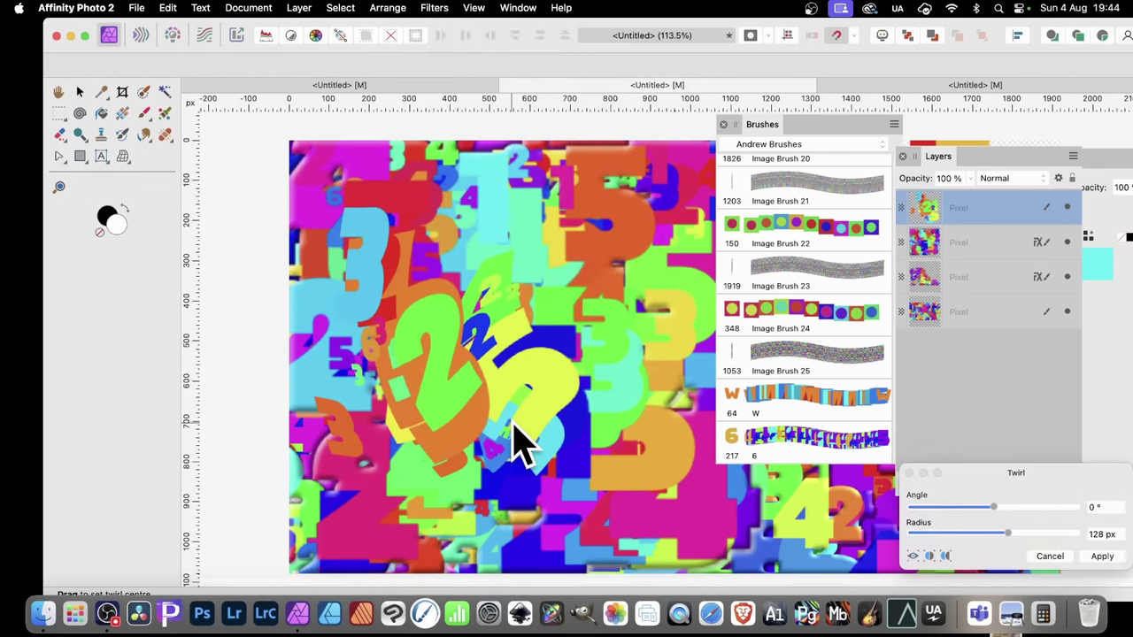
click(1106, 558)
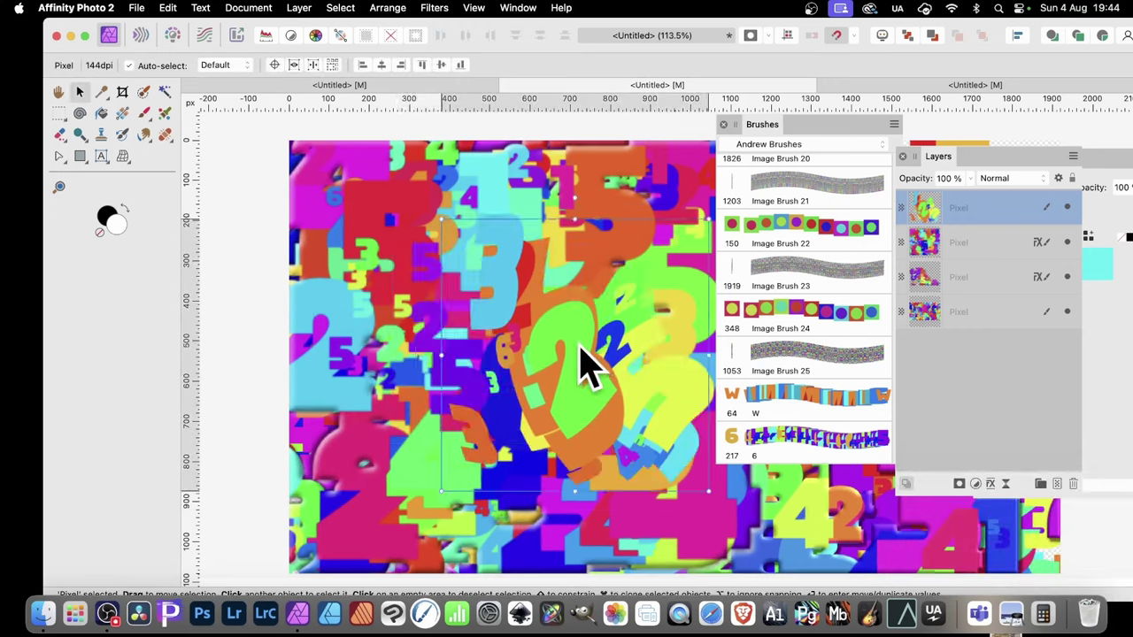
Drag a copy of the twirled digit cluster to a new spot on the canvas
drag(433, 332, 687, 323)
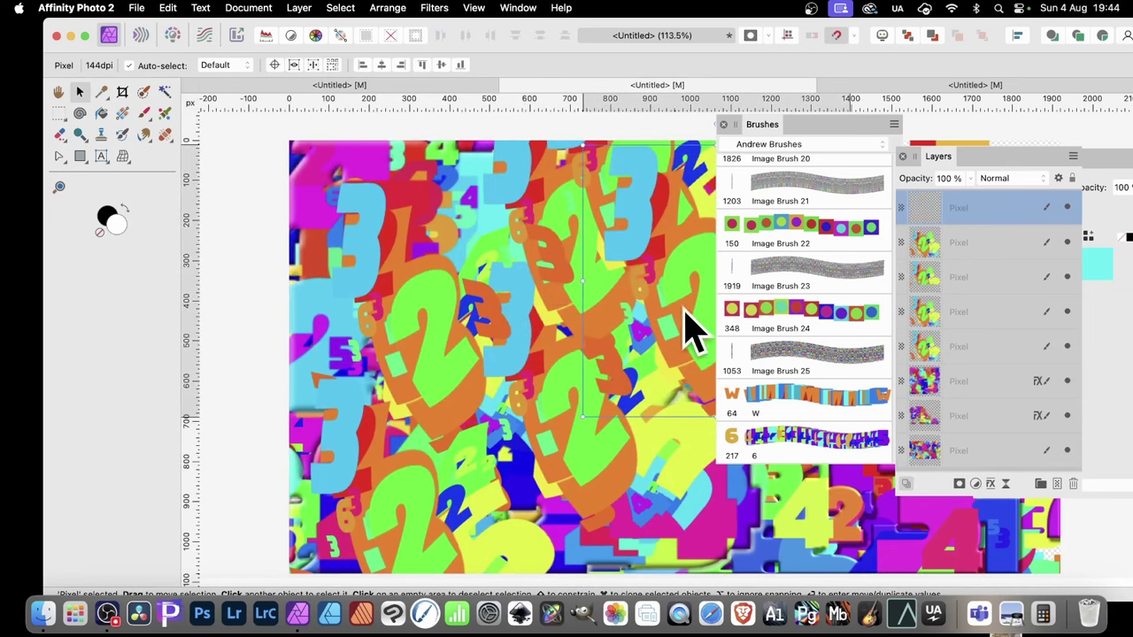